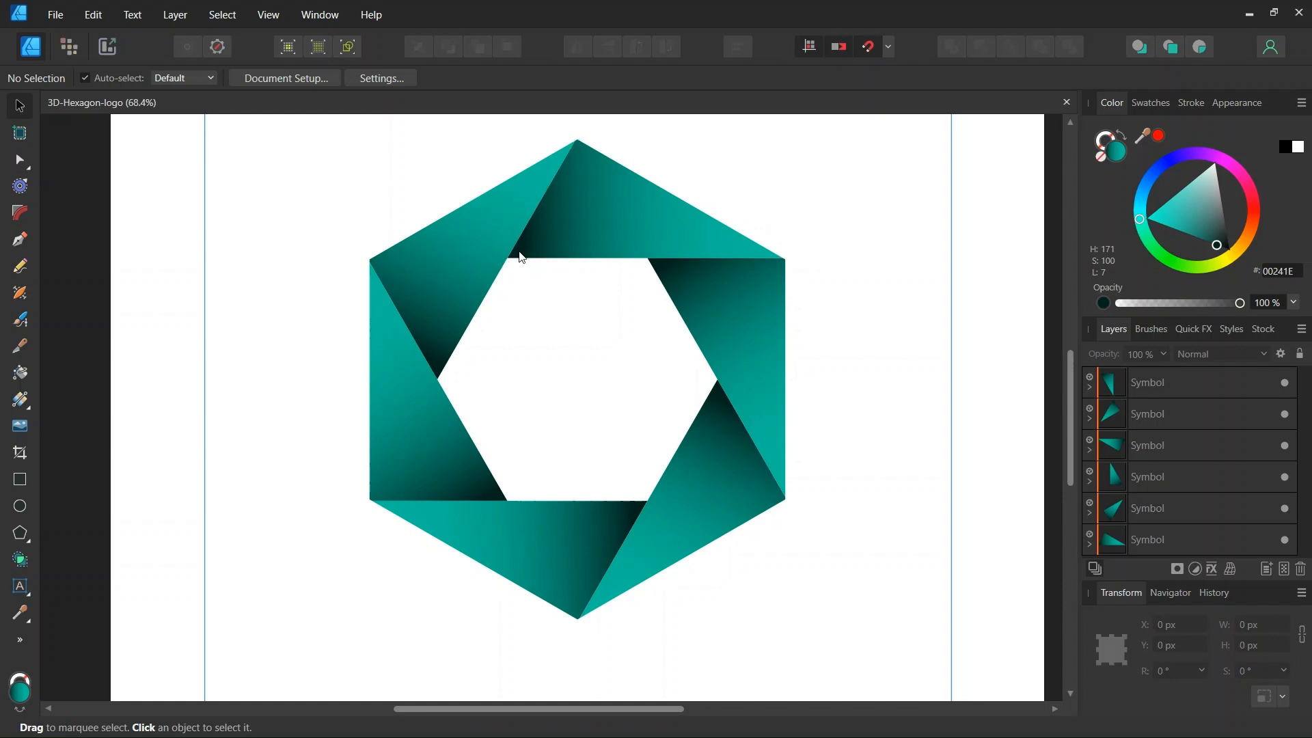
Create a new 2000 × 2000 px document with units in pixels.
scroll(536, 299, down, 3)
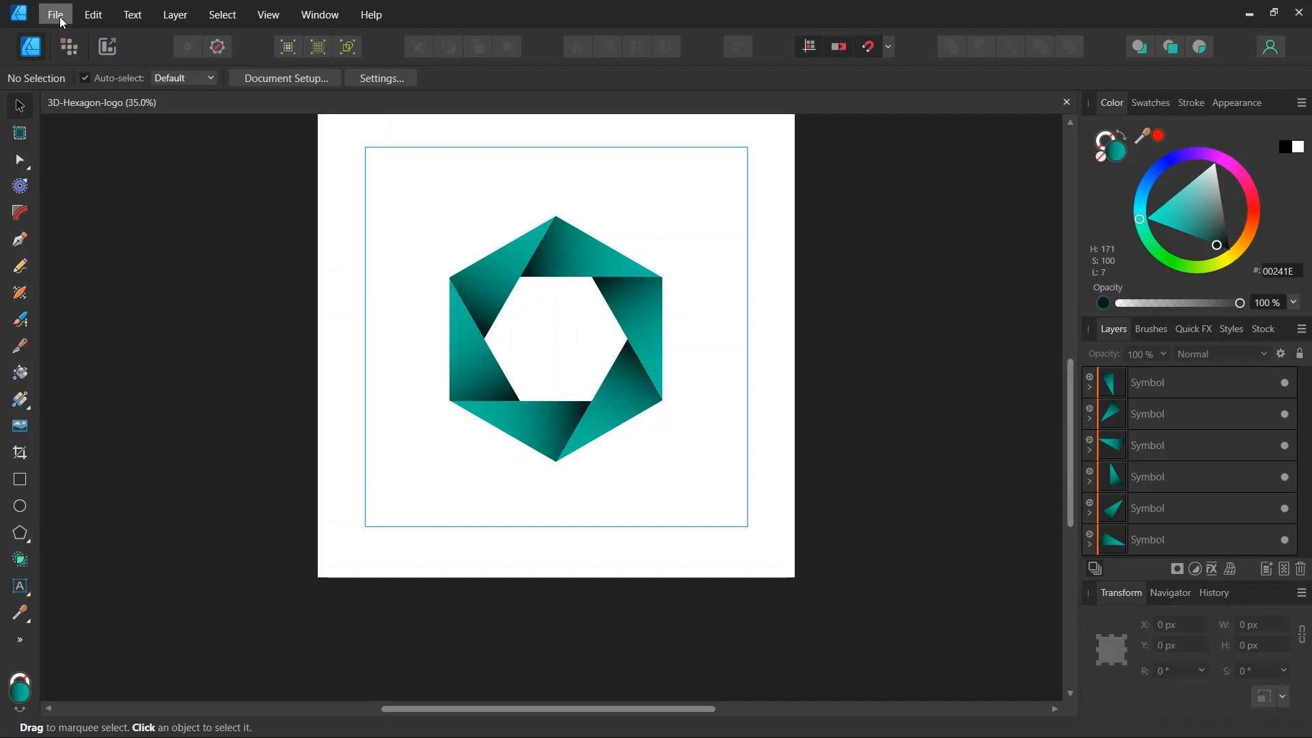
click(65, 56)
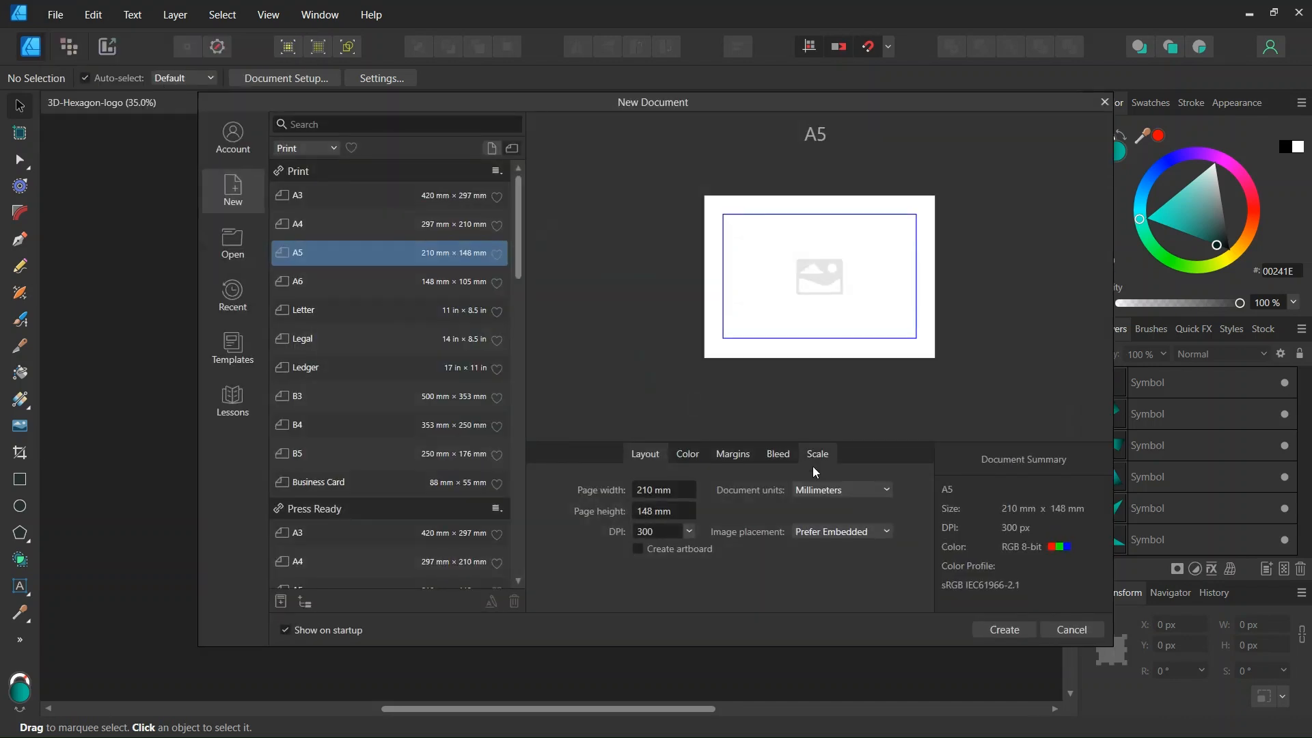
click(819, 490)
click(792, 510)
click(665, 491)
text(20)
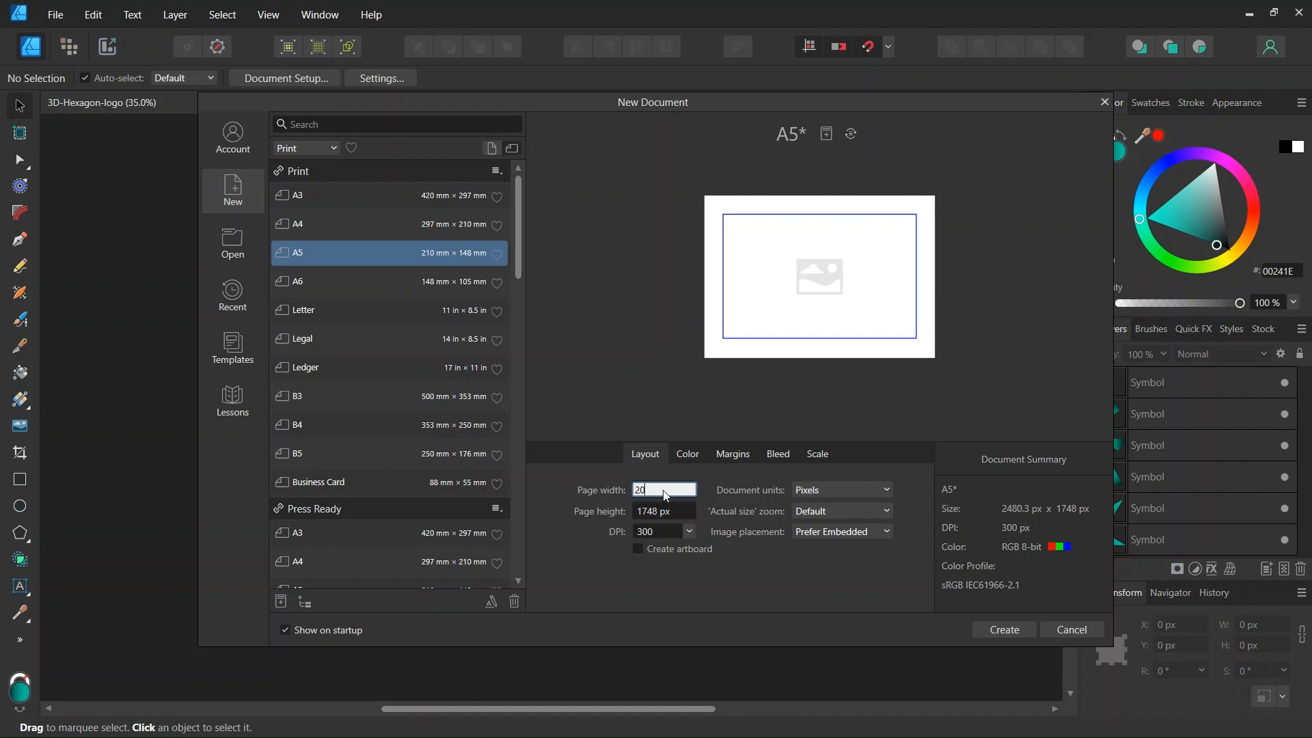
text(00)
click(676, 516)
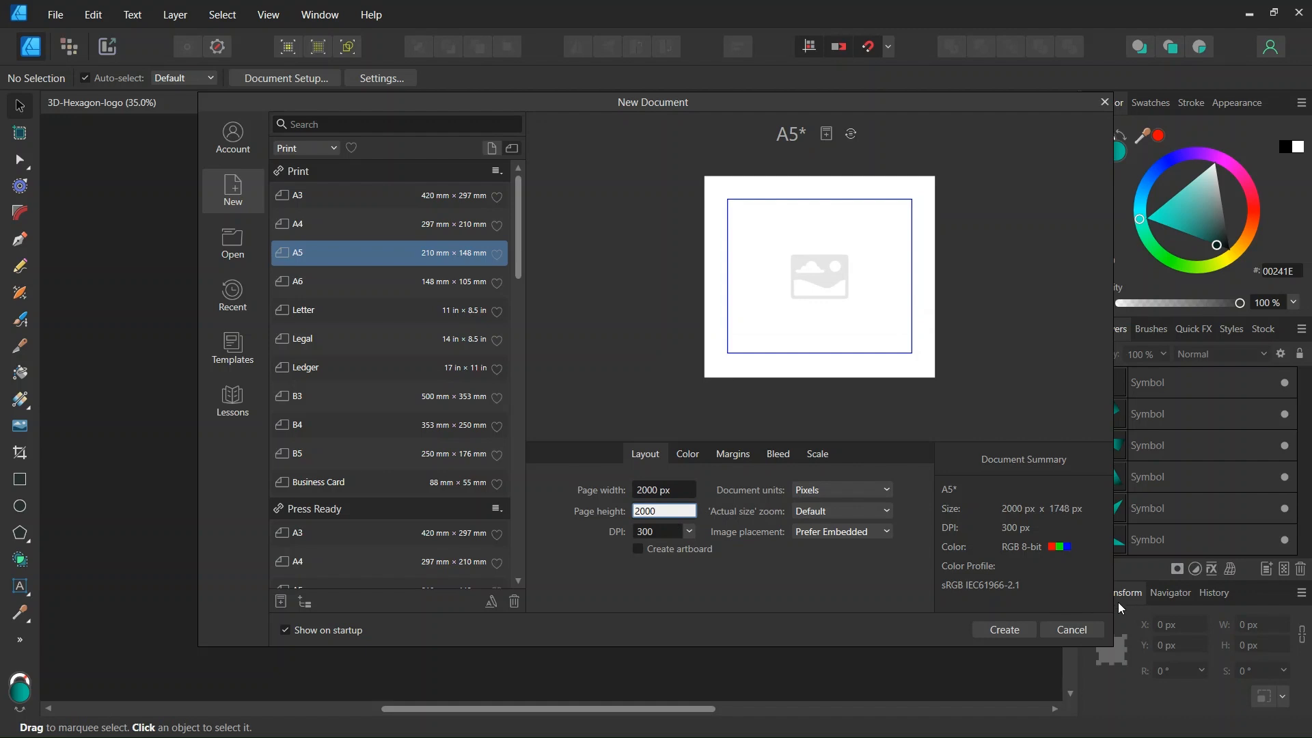
click(1007, 626)
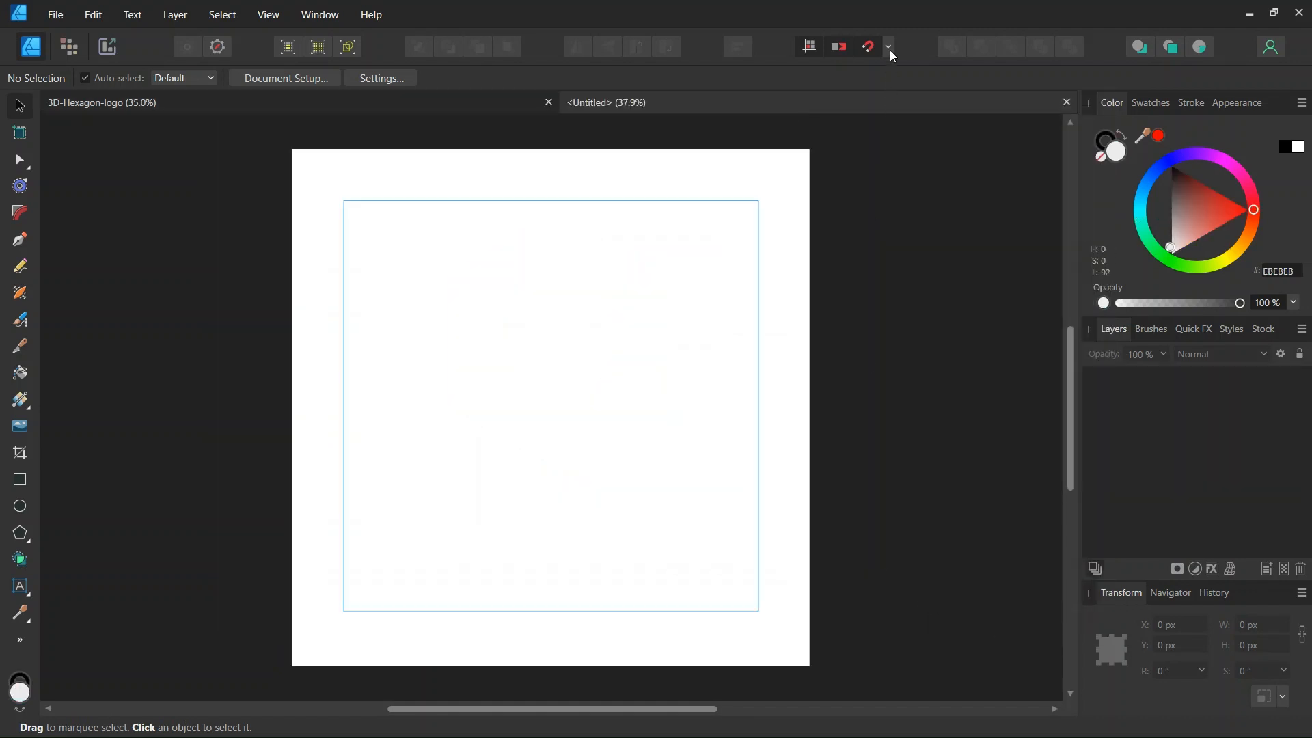
Check the snapping options, then add horizontal and vertical guides at 1000 px.
click(889, 46)
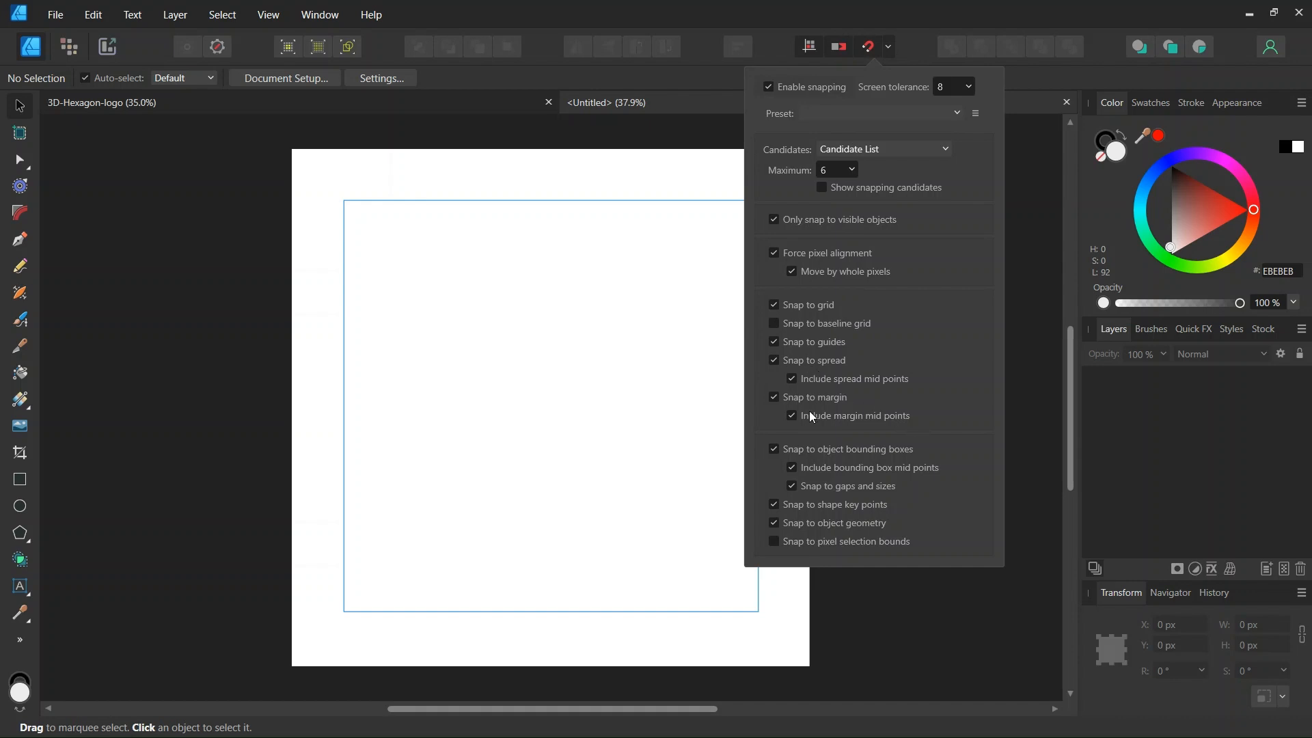
click(586, 408)
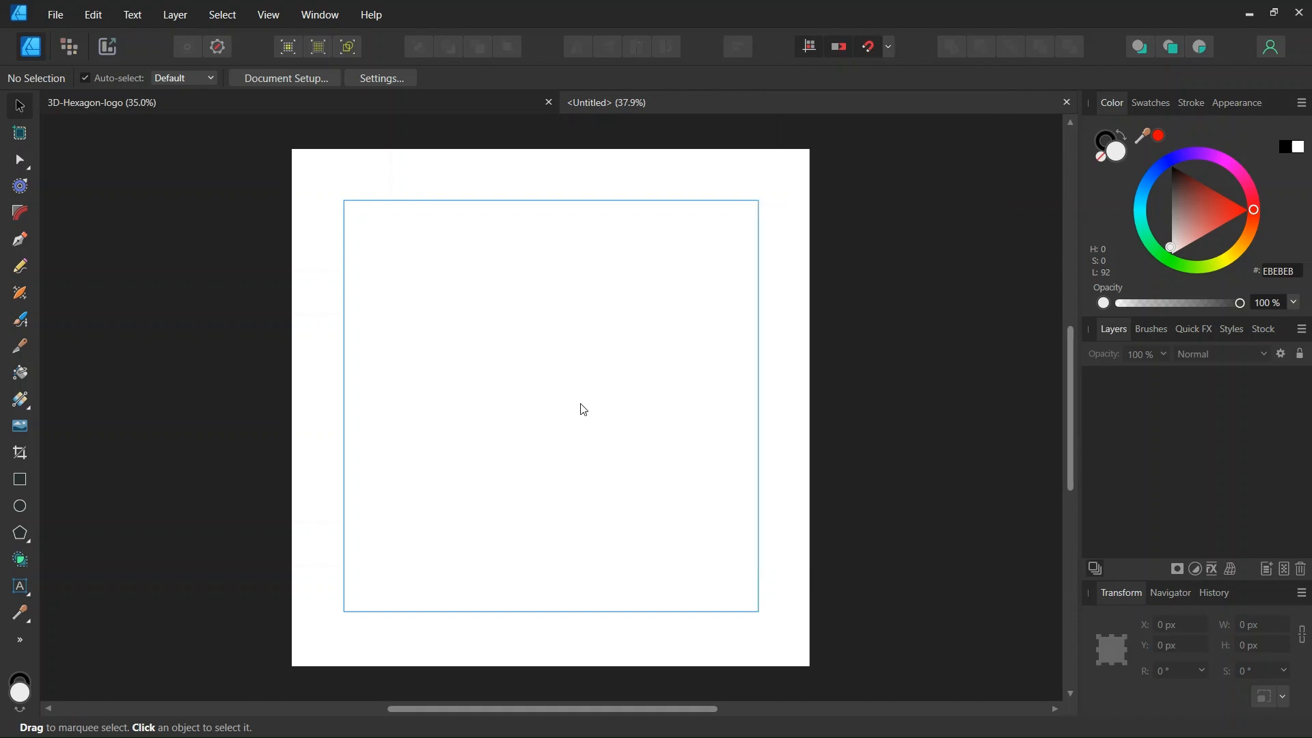
click(269, 15)
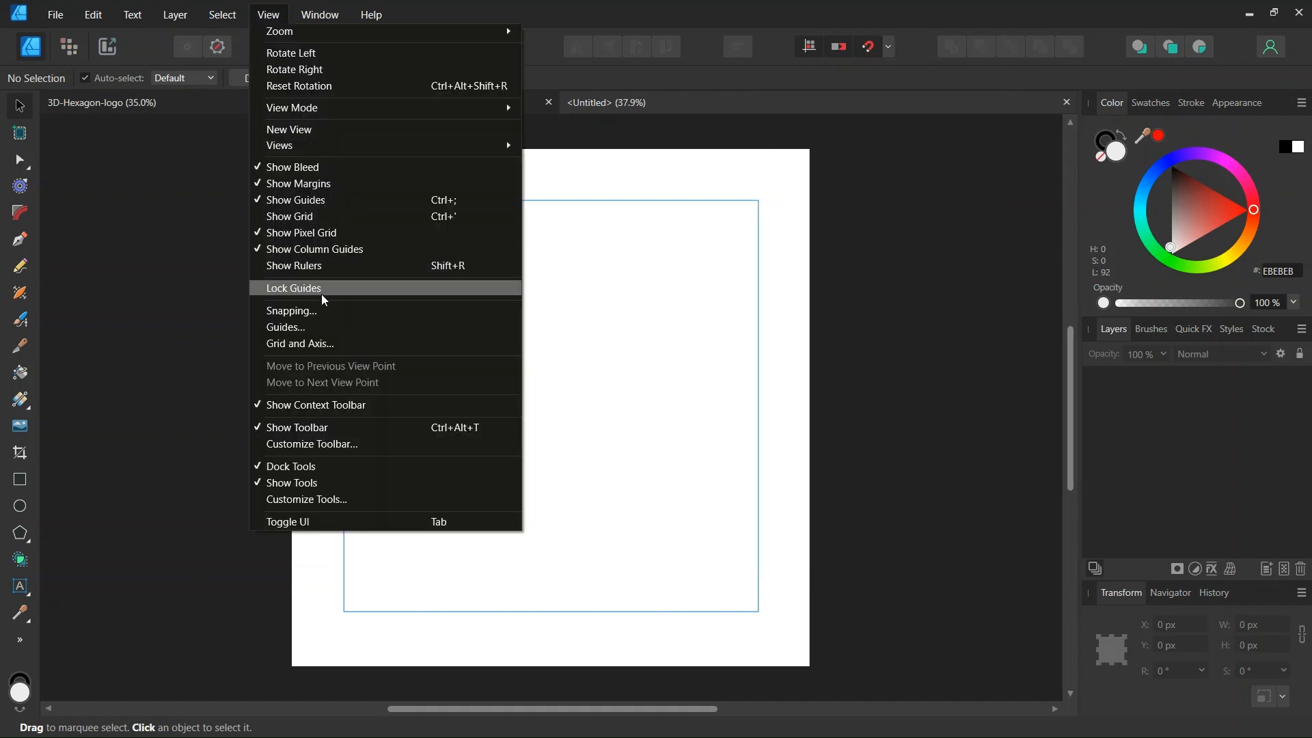
click(323, 327)
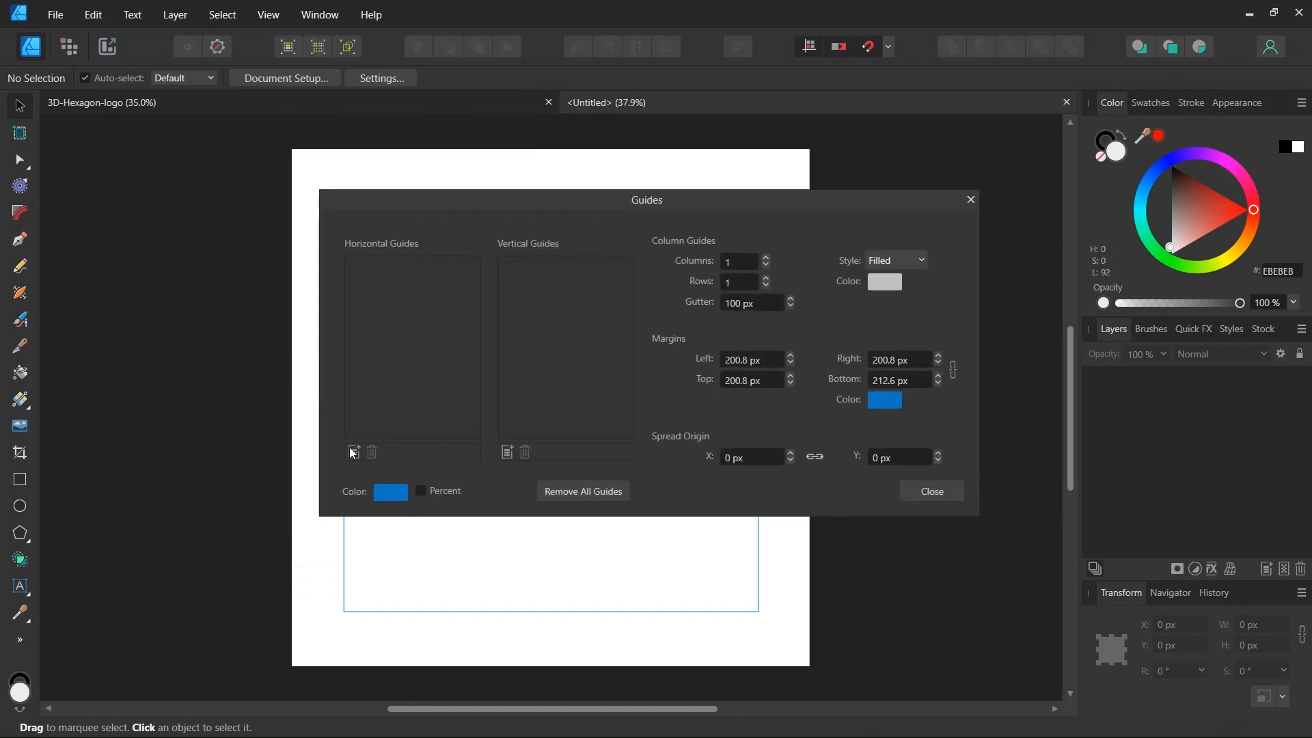
click(353, 452)
click(507, 453)
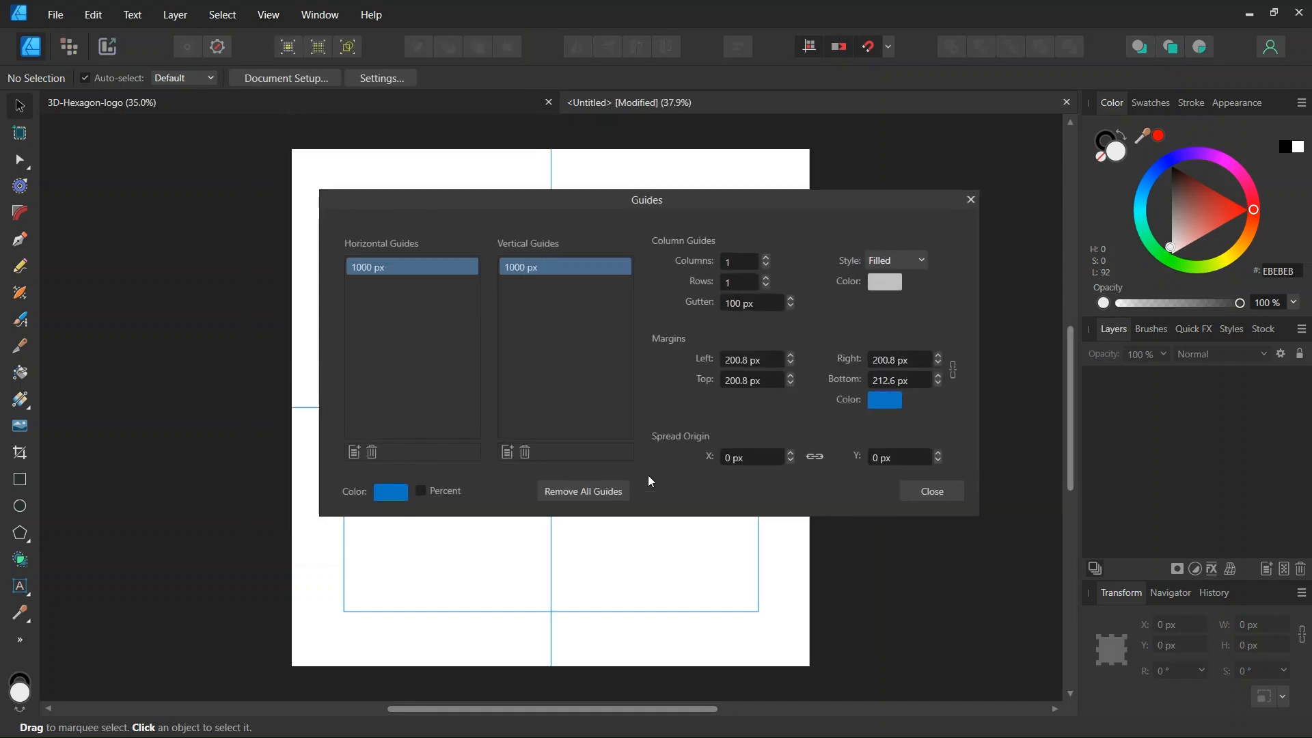
click(915, 492)
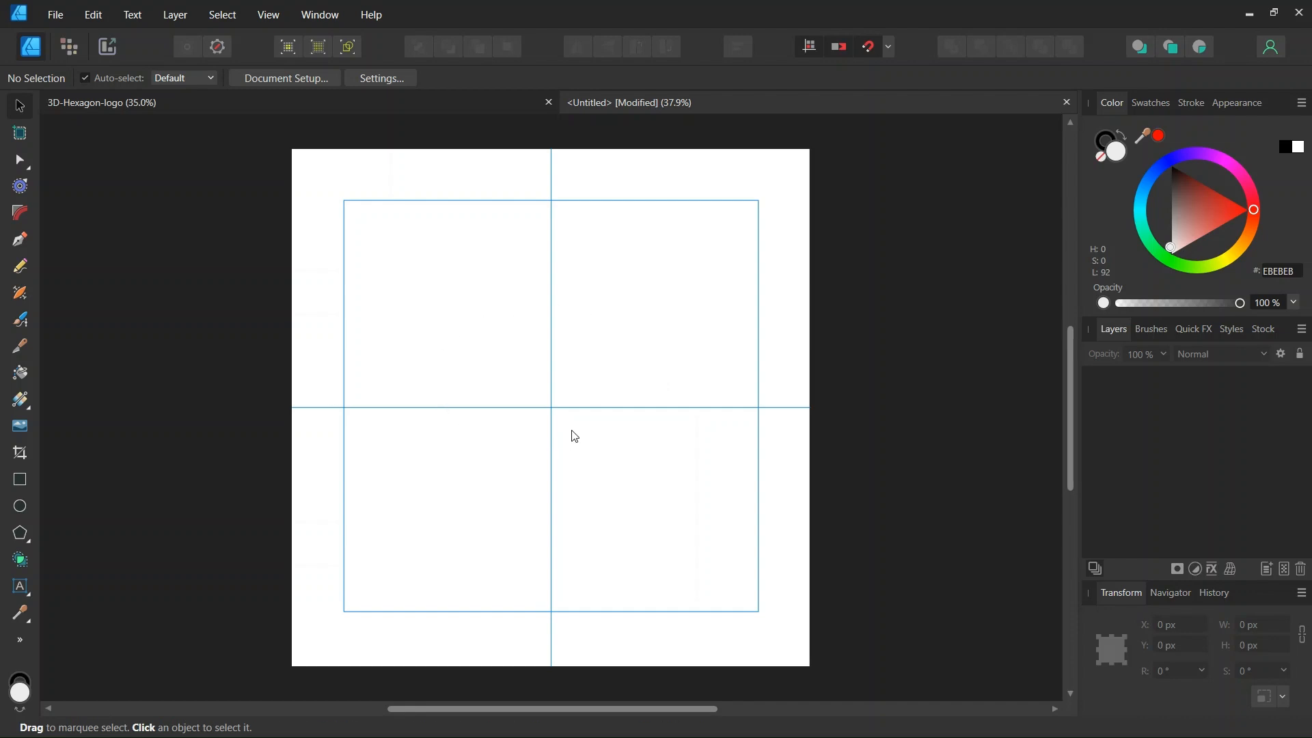
Set the Polygon Tool to no fill, a 0.1 pt stroke and 6 sides.
click(20, 533)
click(98, 78)
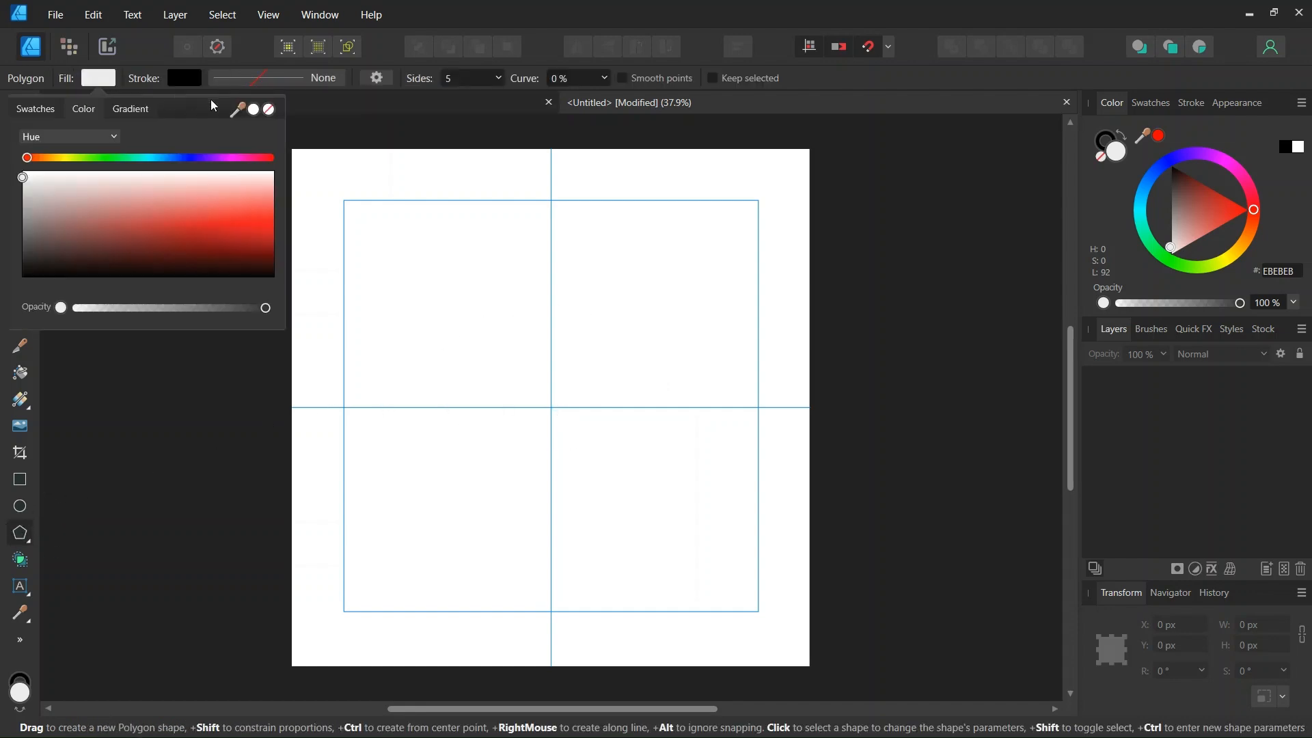
click(271, 110)
click(263, 81)
text(0.1)
key(Return)
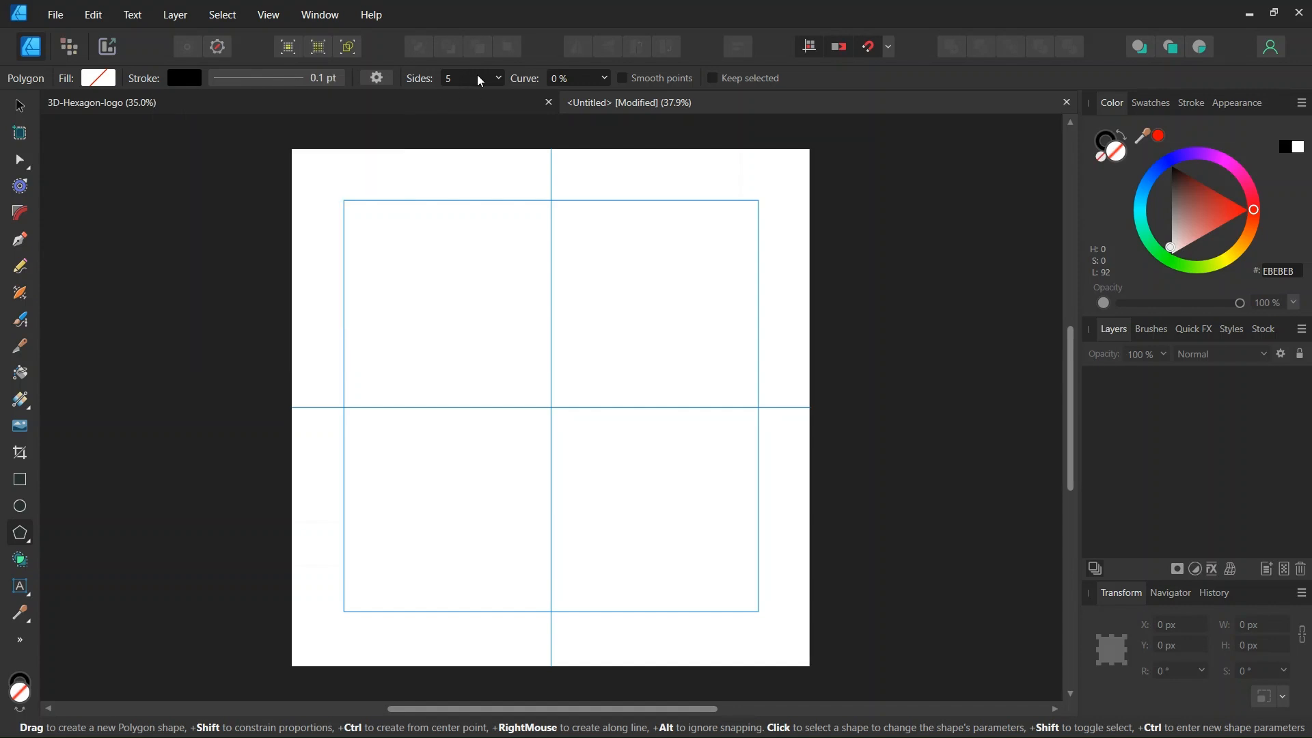
text(6)
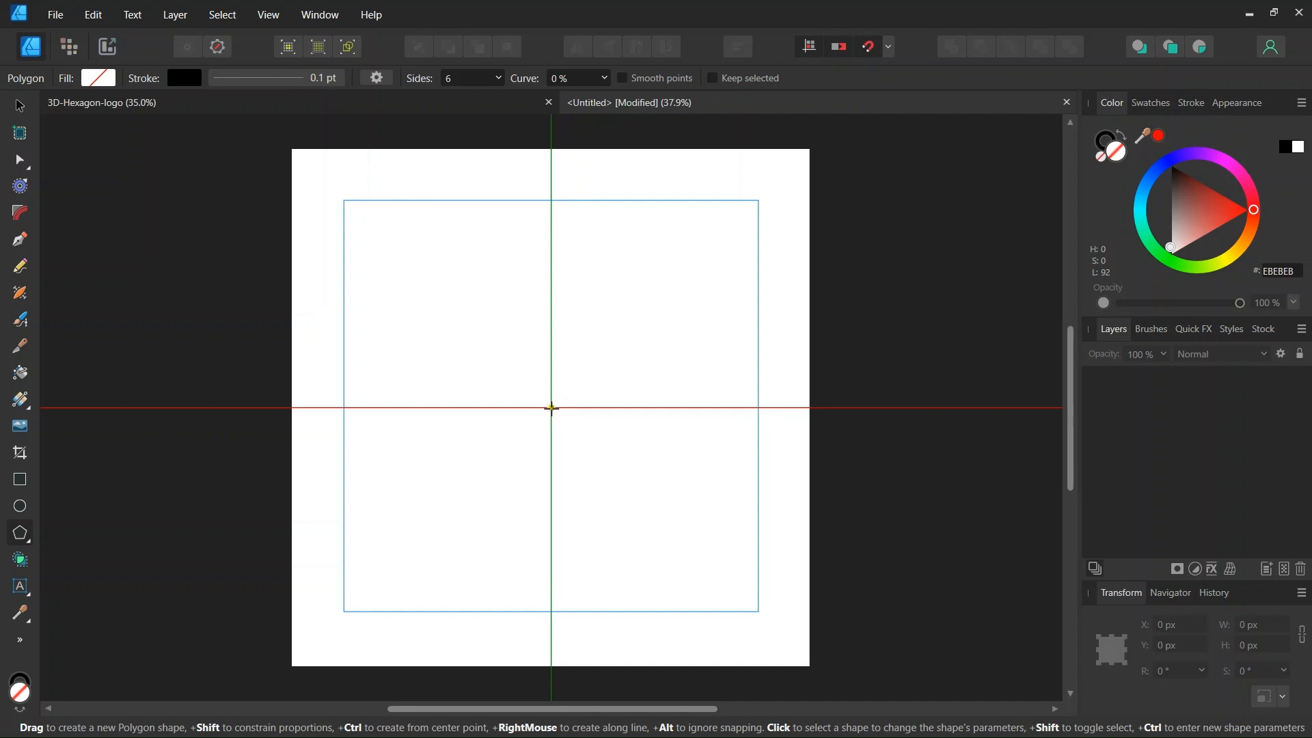
Draw a 1074 × 1074 px hexagon outward from the guide crossing and select it.
drag(552, 409, 393, 533)
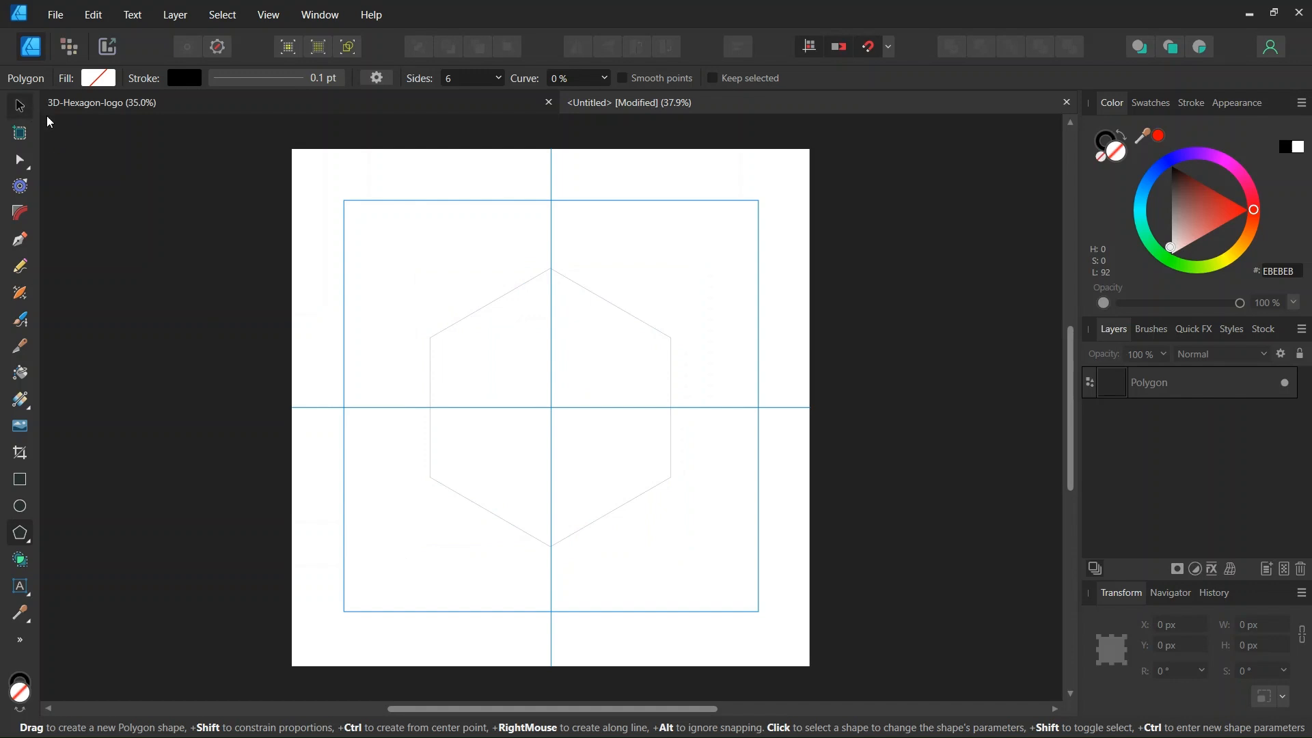
key(v)
click(427, 348)
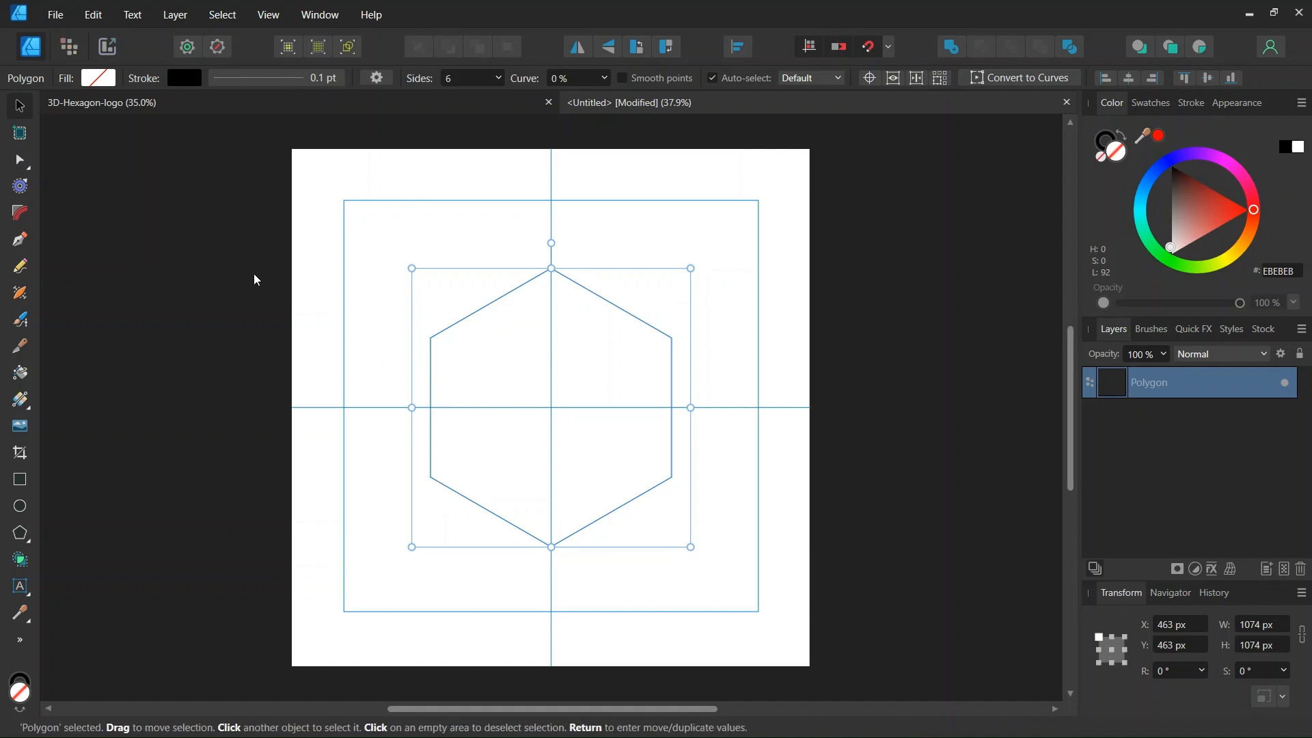
Draw a straight pen line between the hexagon's upper-left and upper-right corners.
click(18, 240)
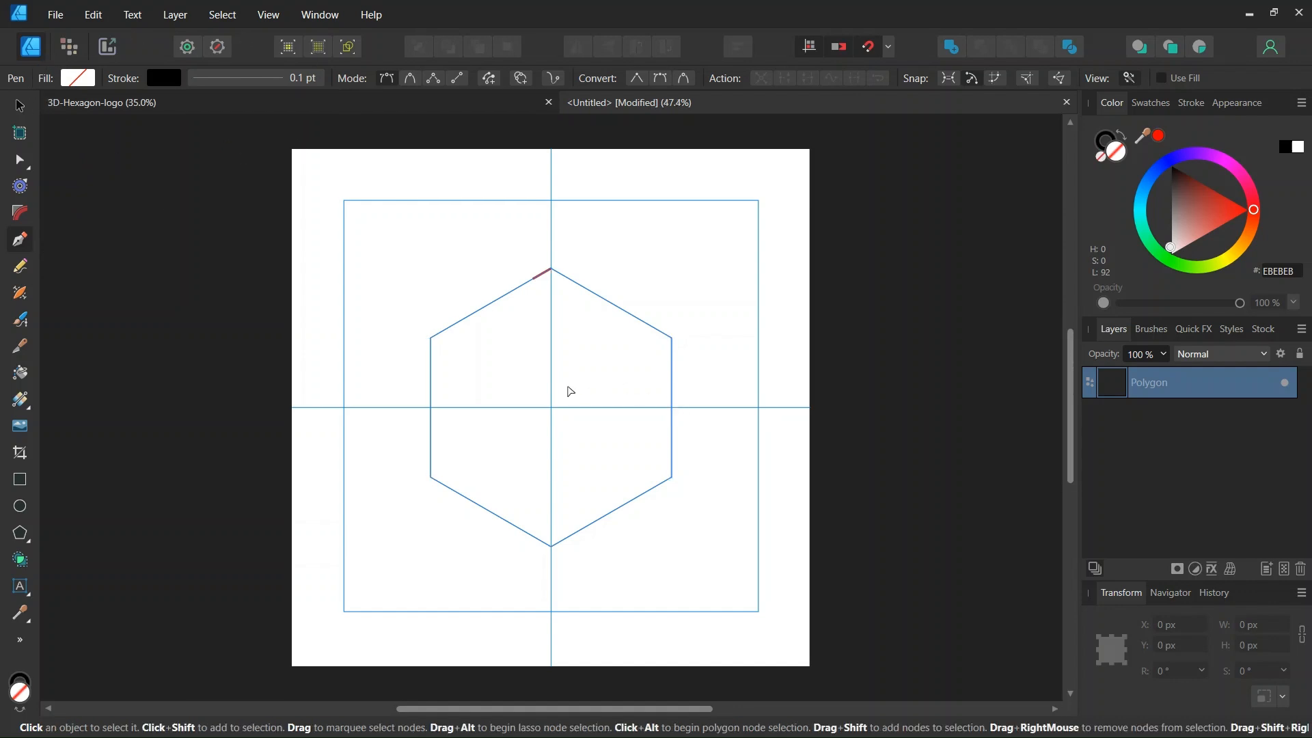
scroll(540, 372, up, 2)
click(371, 320)
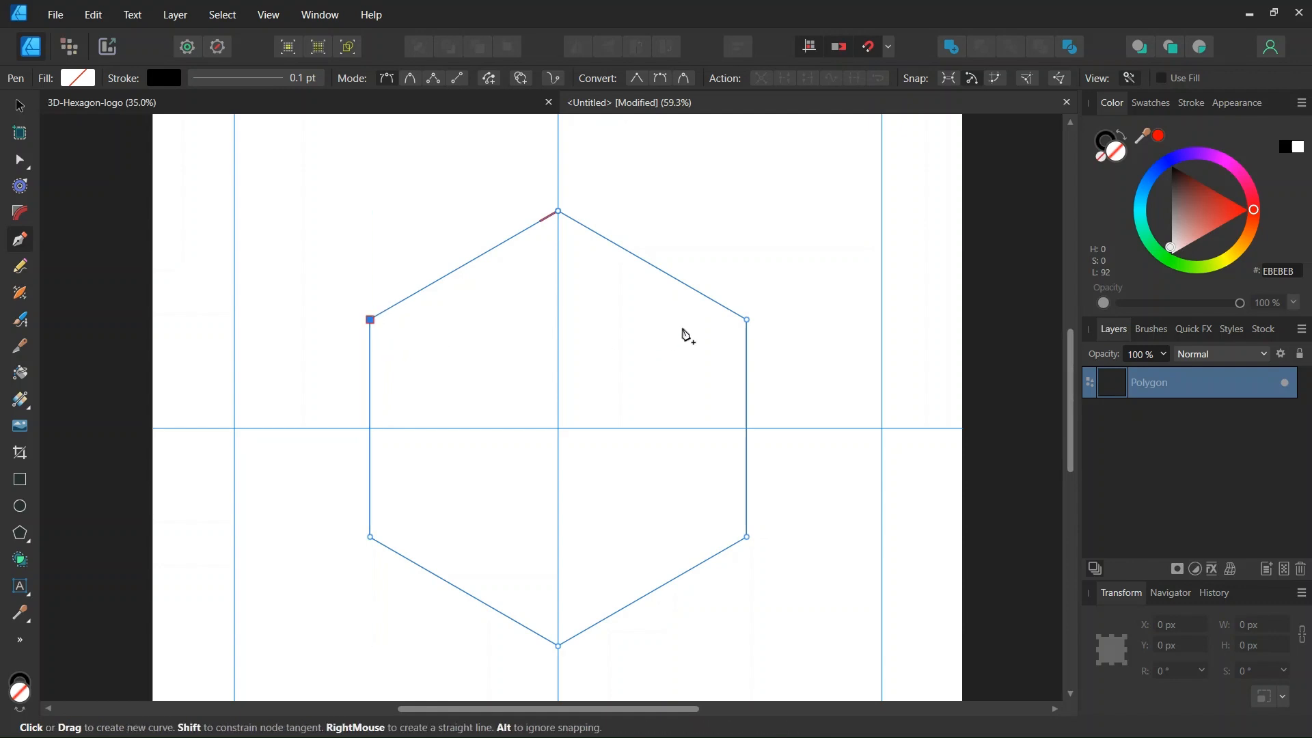
click(747, 320)
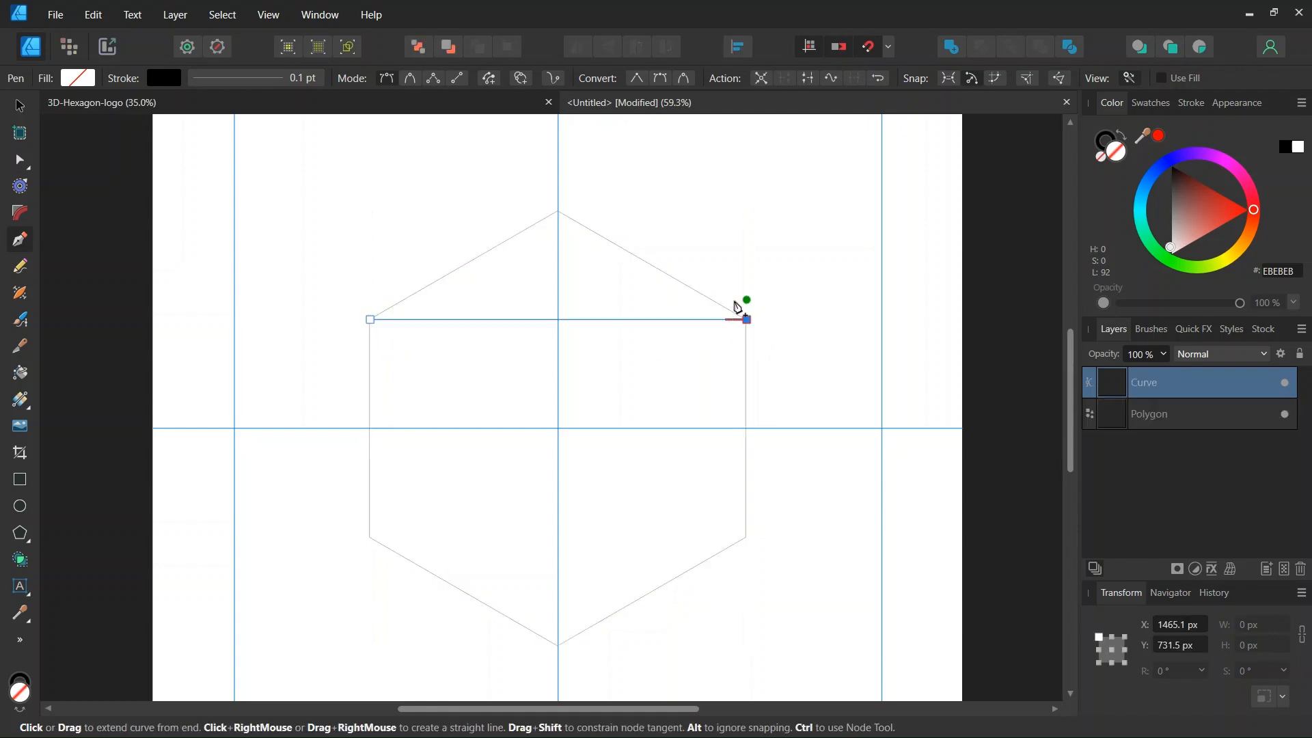
key(Escape)
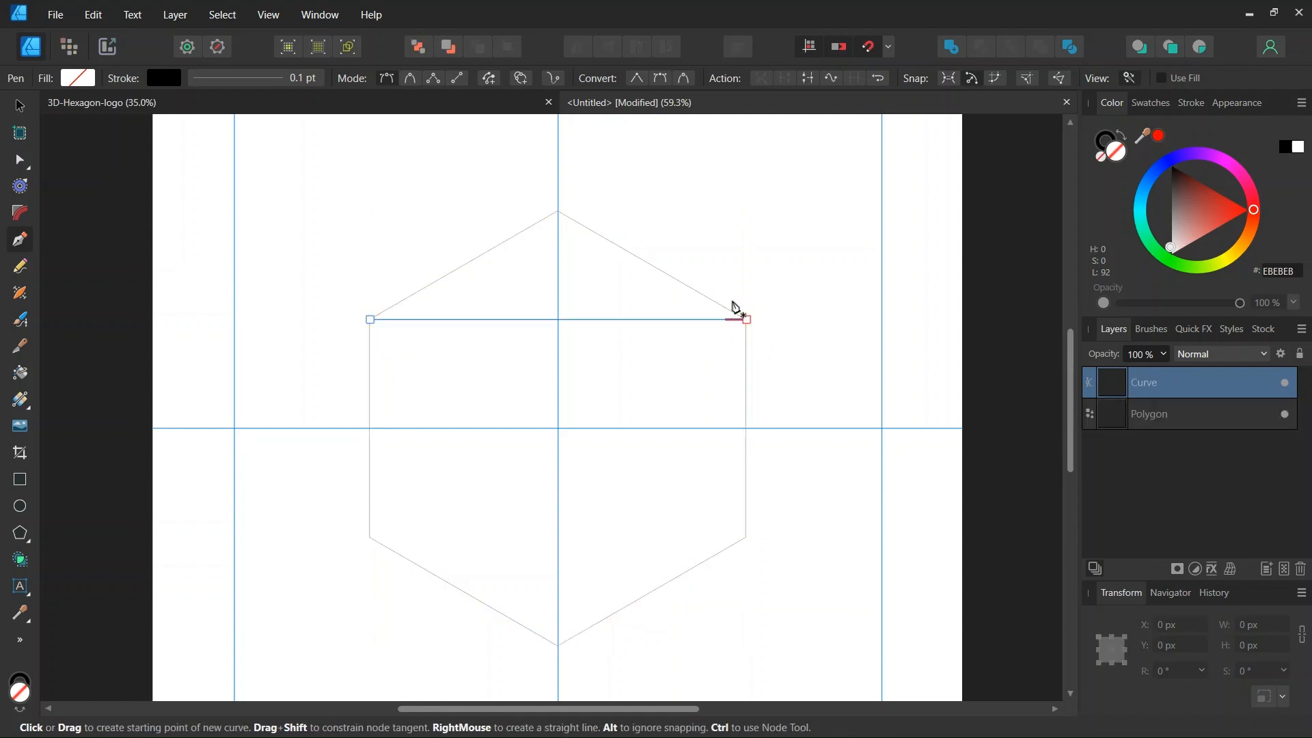
Move the line's transform origin to the page centre.
click(19, 107)
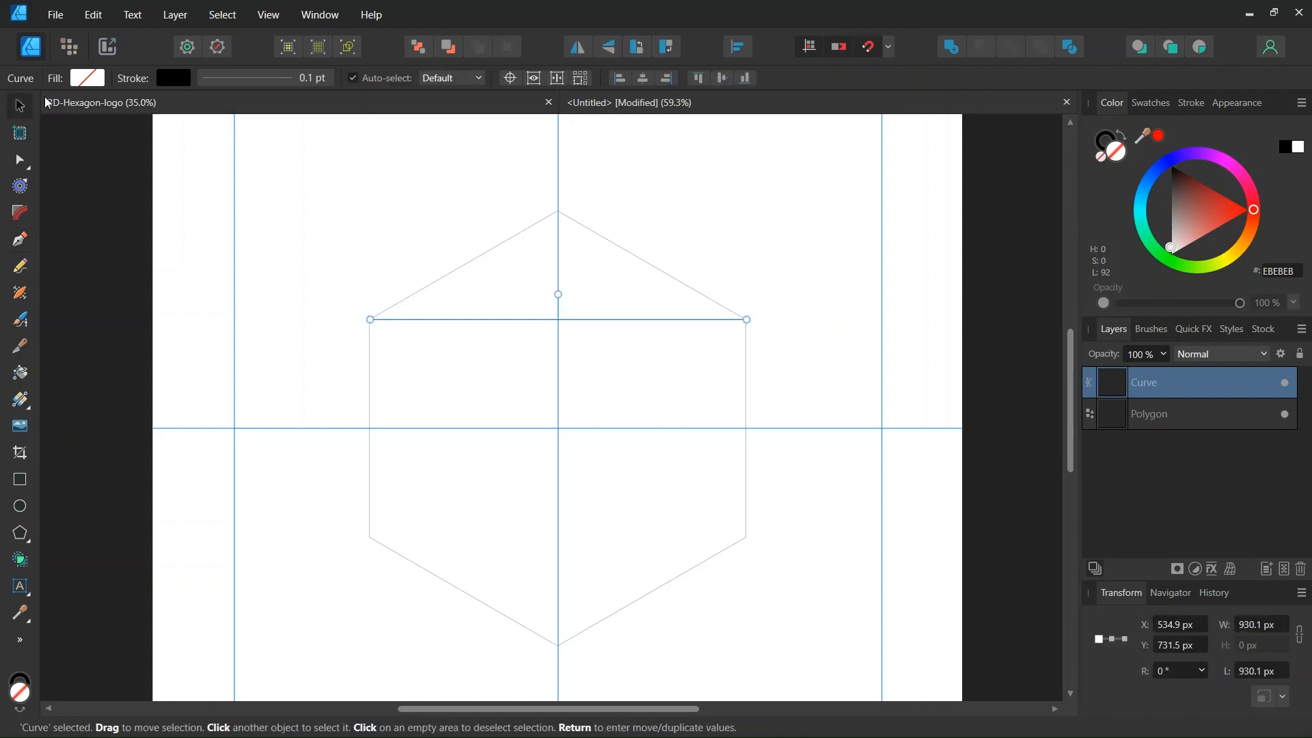
click(510, 78)
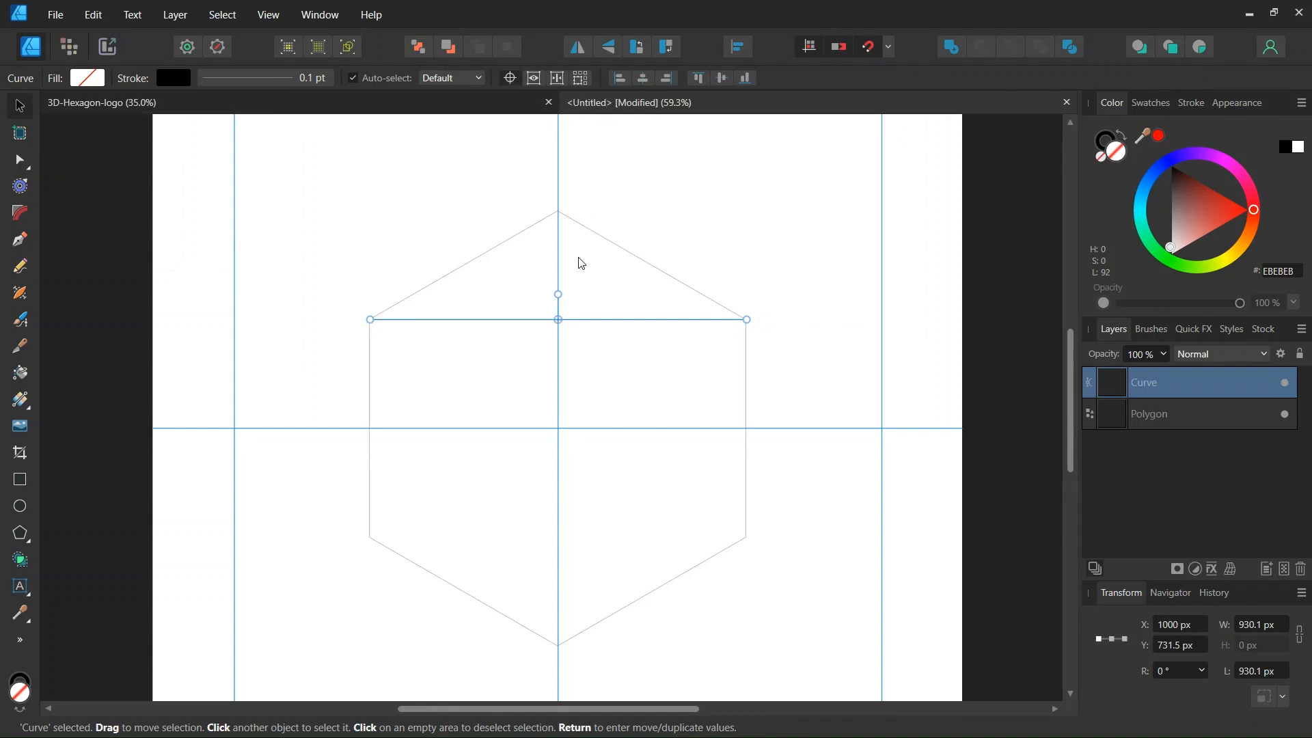
drag(558, 319, 557, 428)
Duplicate the line 5 times, each copy rotated 60°, then deselect.
key(Return)
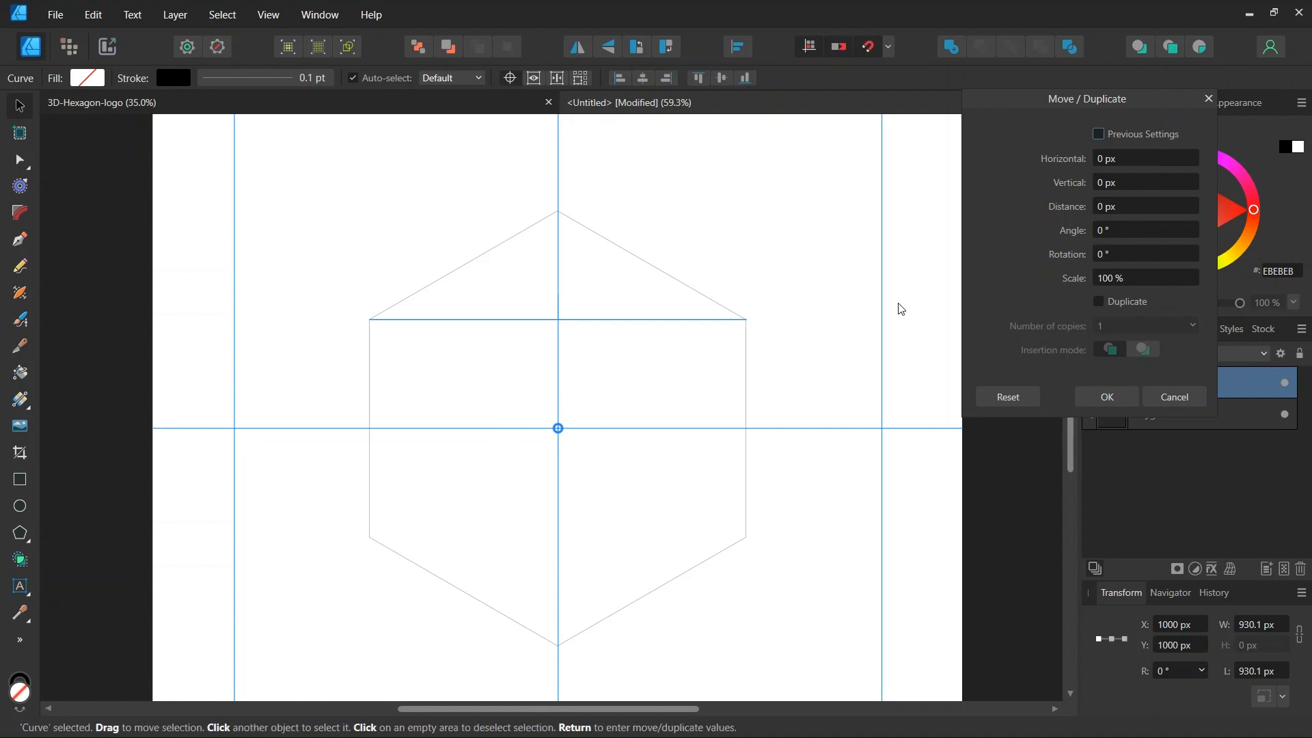
click(1099, 302)
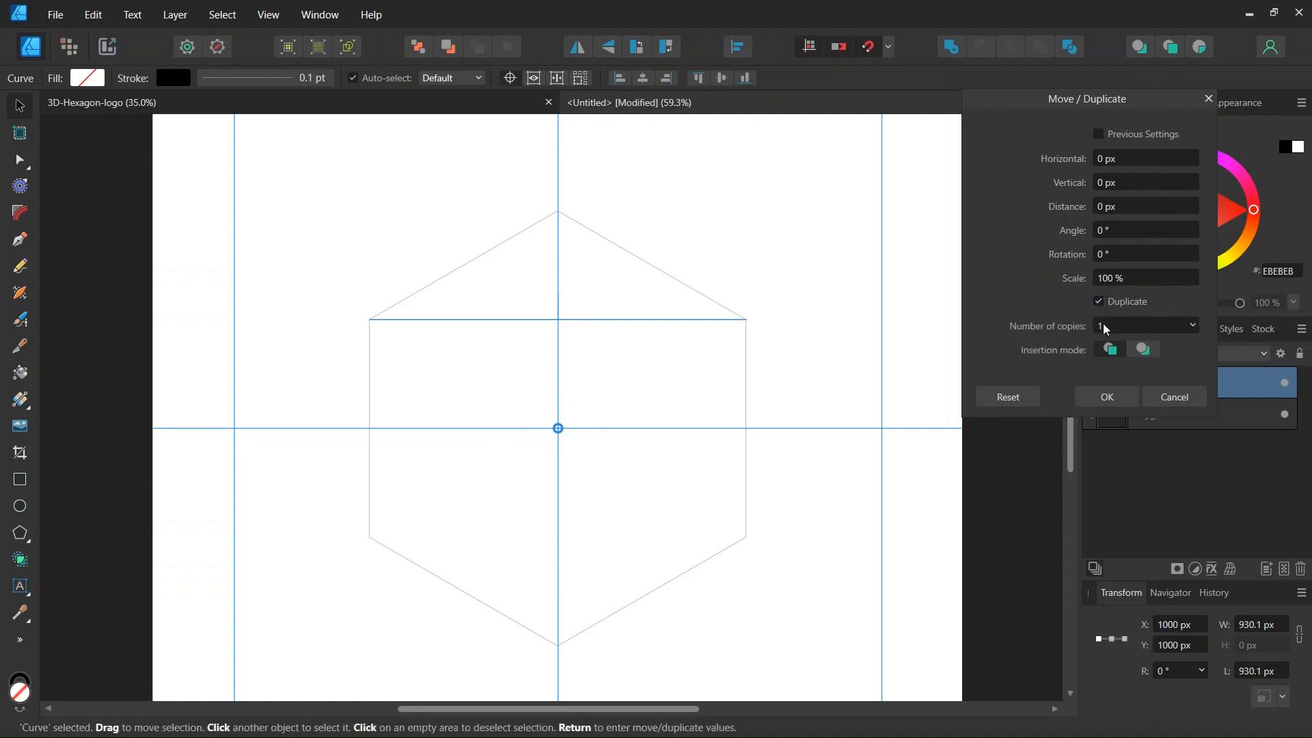
click(1104, 325)
text(5)
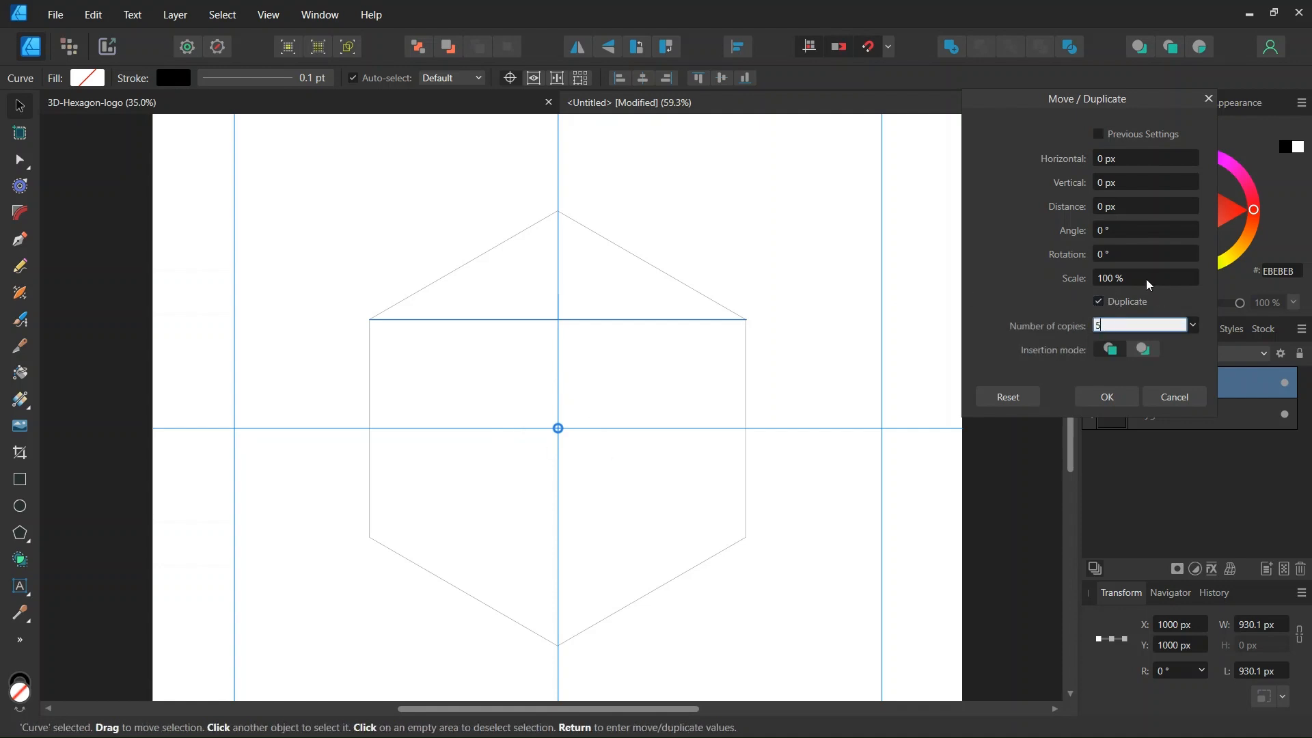
click(1110, 257)
text(6)
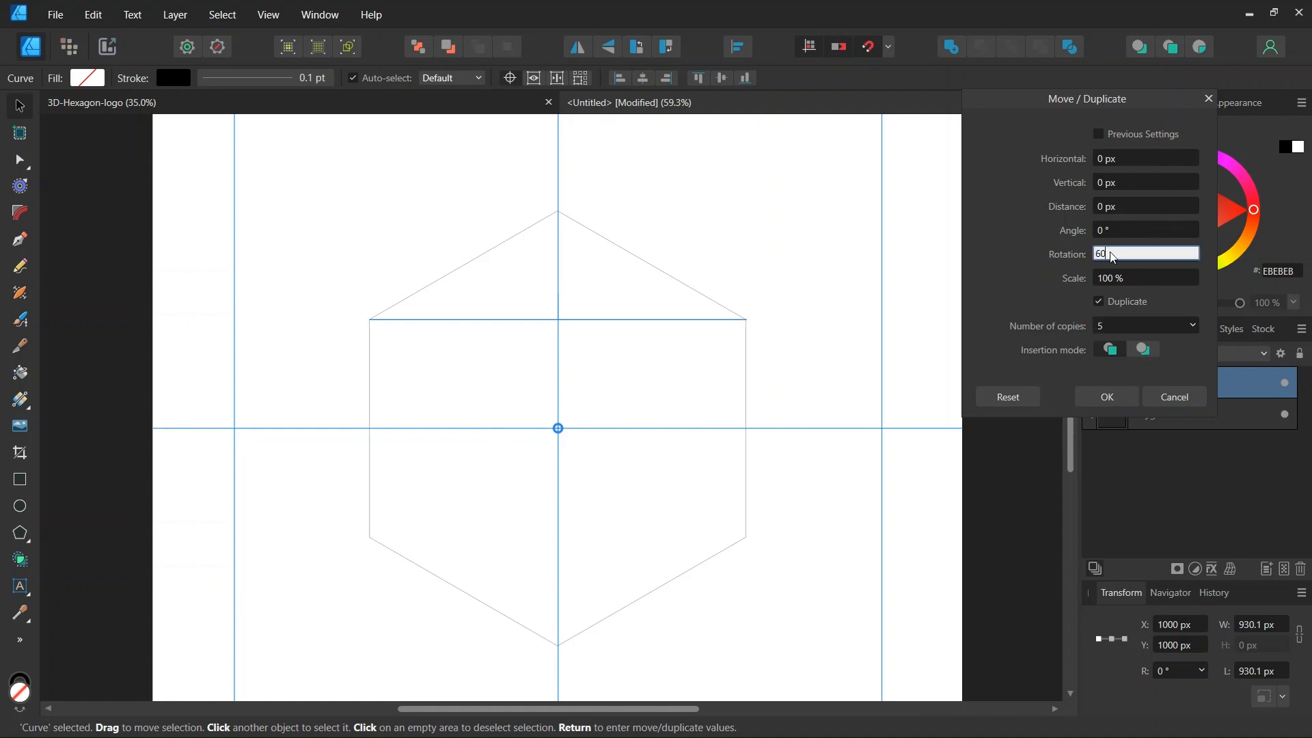
text(0)
key(Return)
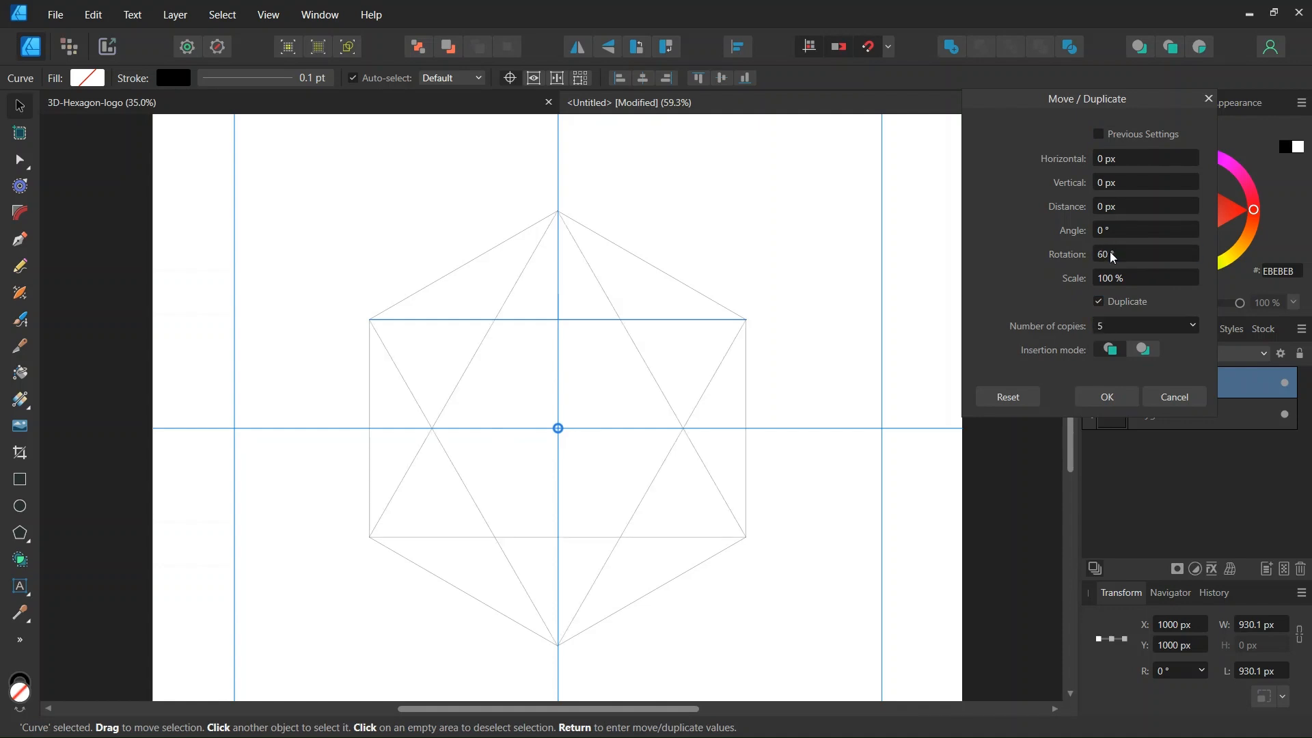
click(1105, 397)
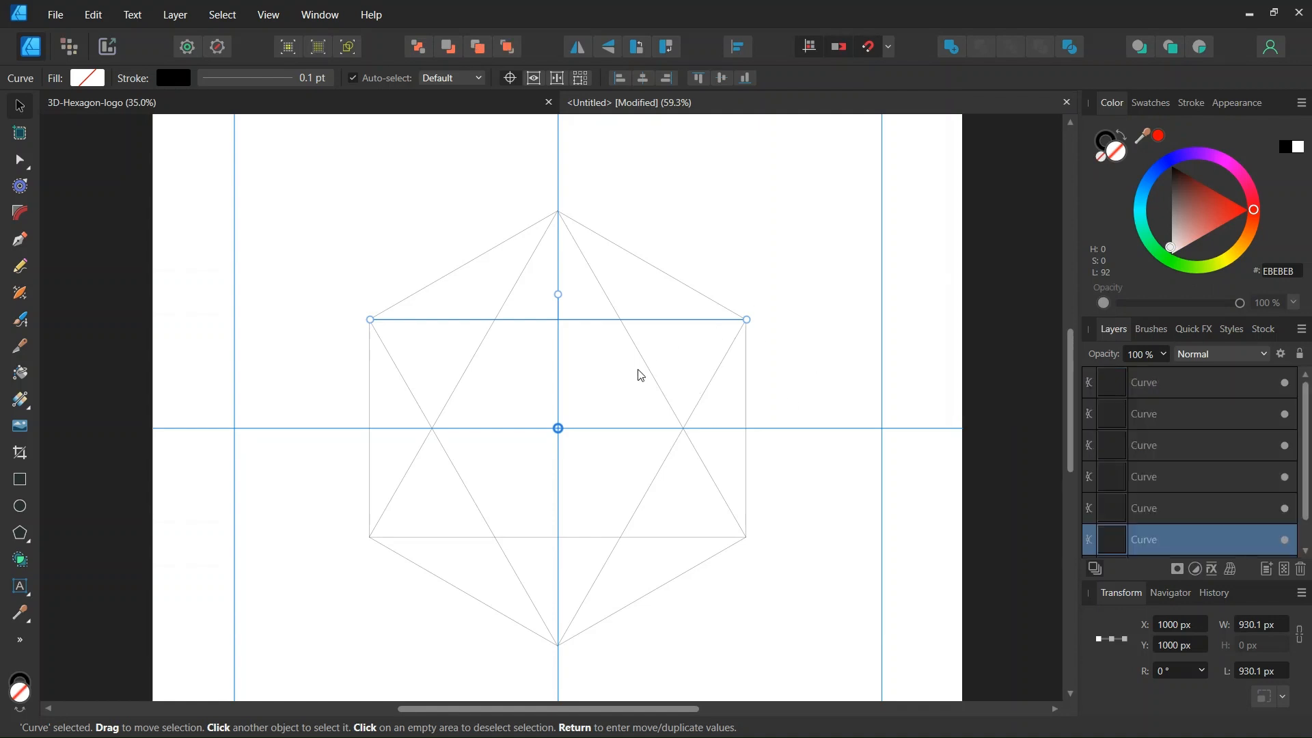
click(451, 220)
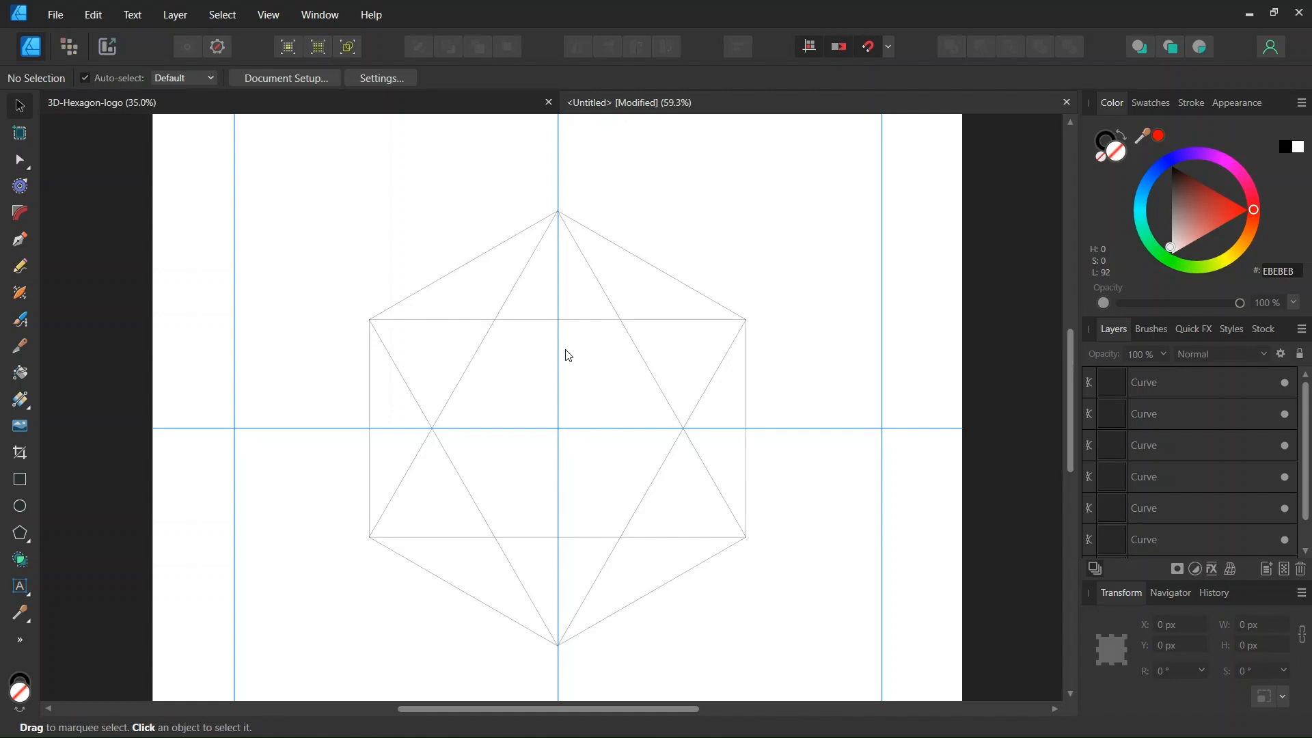
Select all and use the Shape Builder to keep only the top triangular facet.
key(ctrl+a)
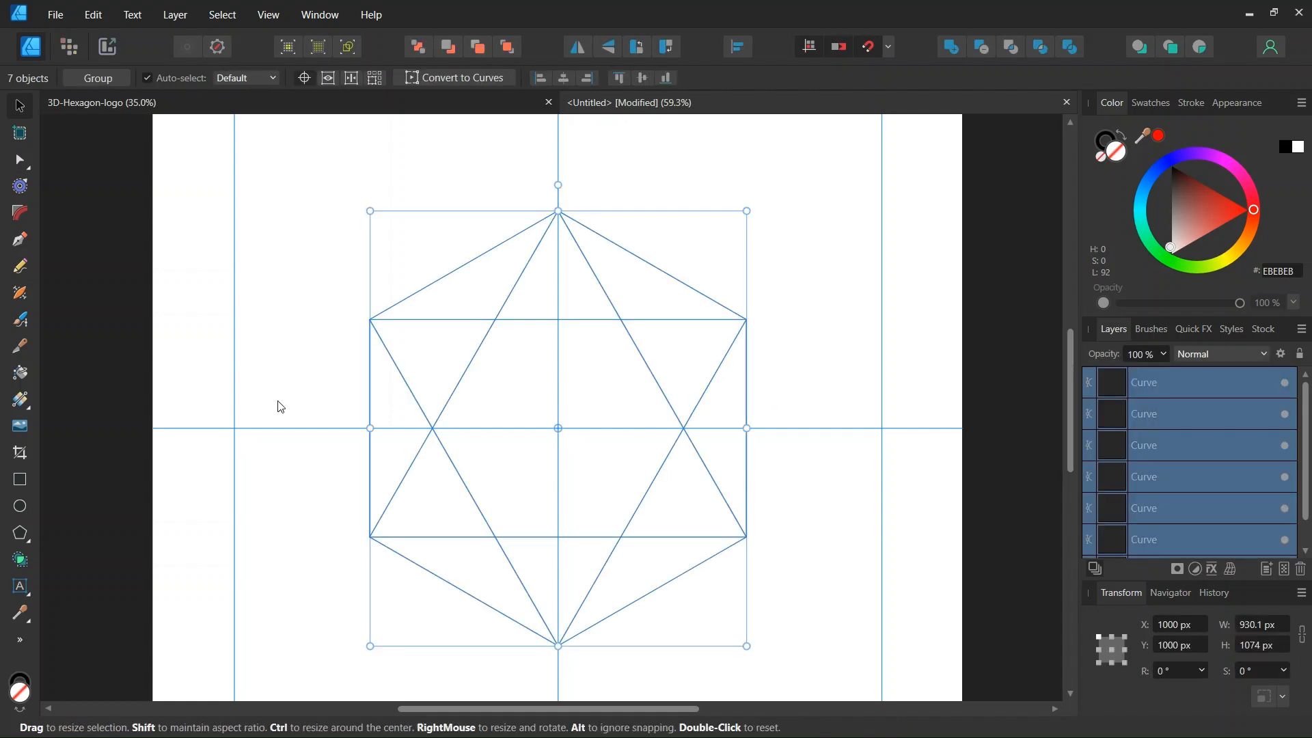
click(21, 562)
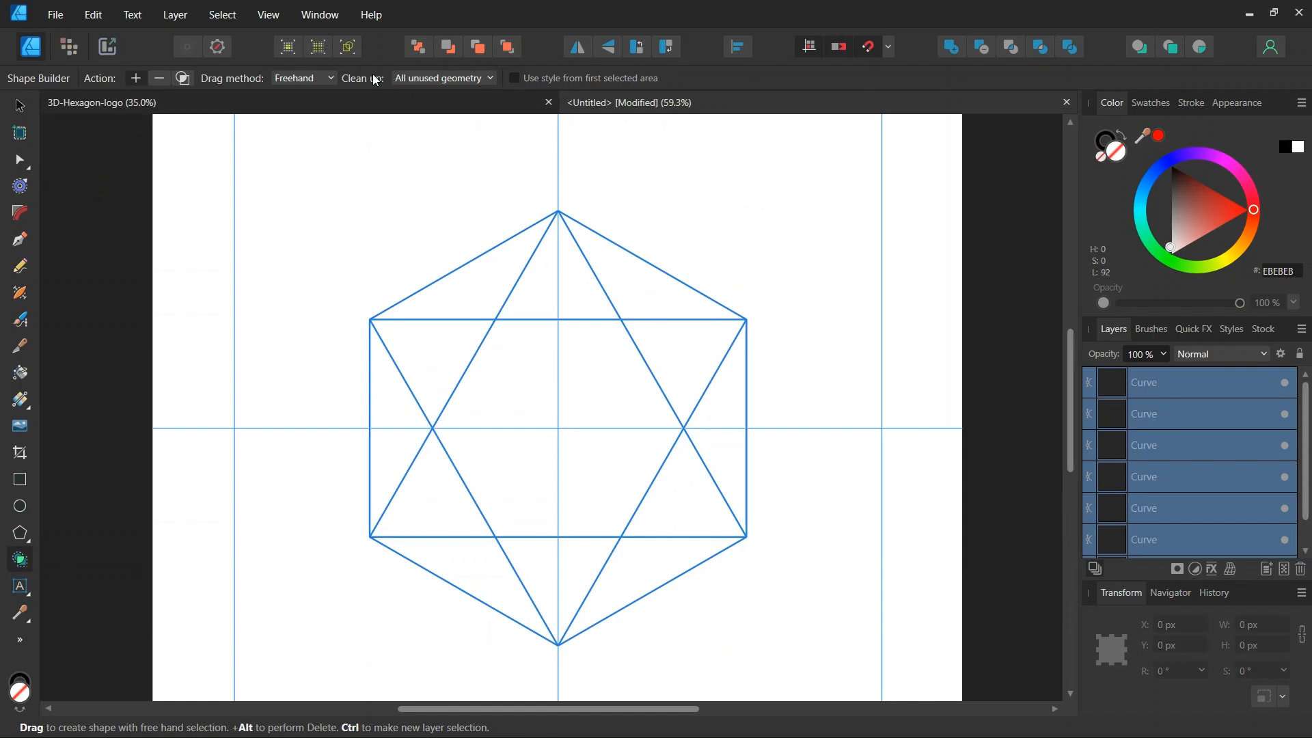
drag(561, 287, 620, 292)
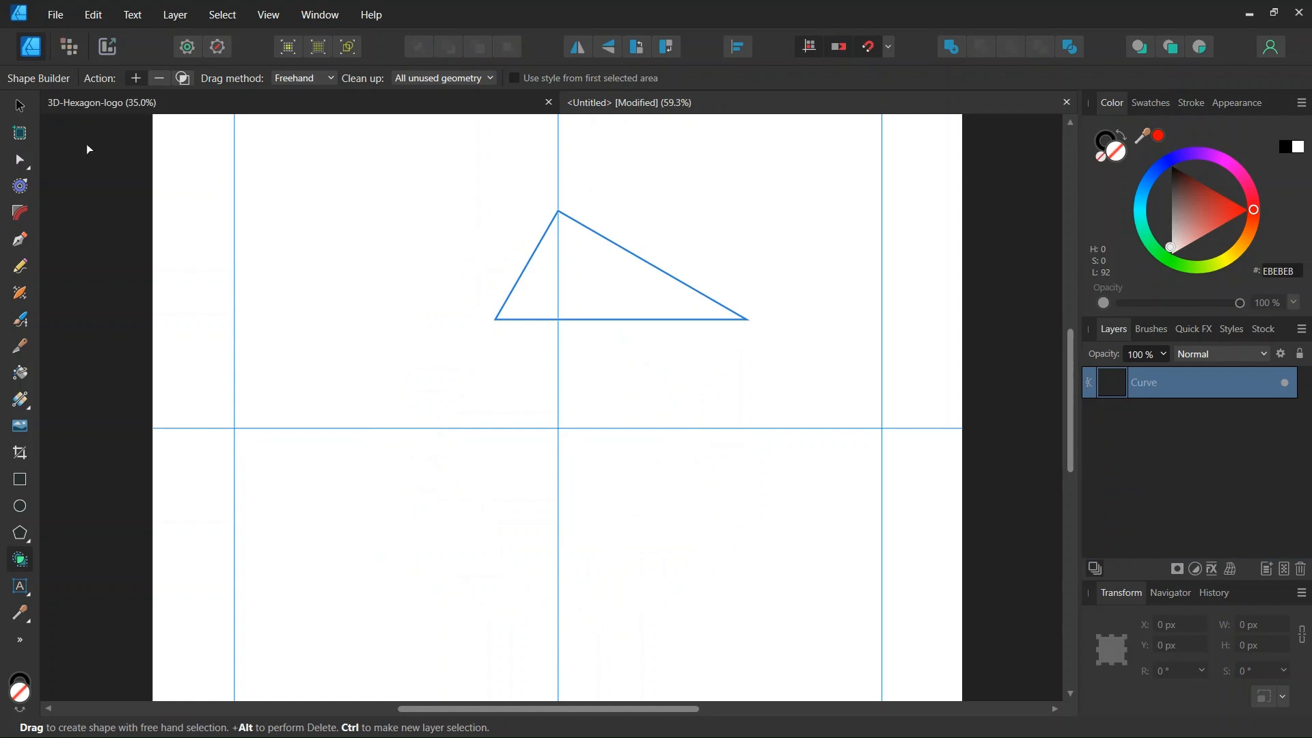
Give the triangle a linear gradient fill with a dark teal start stop.
click(26, 108)
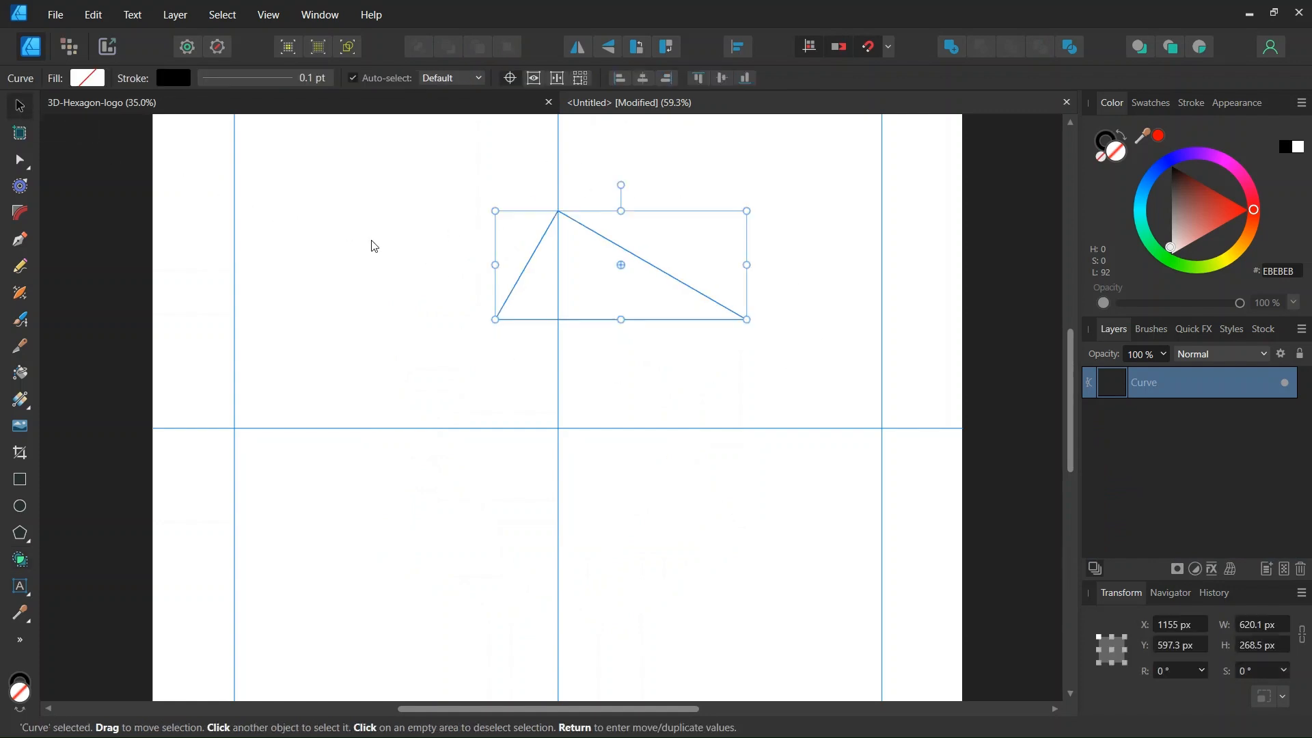
click(20, 401)
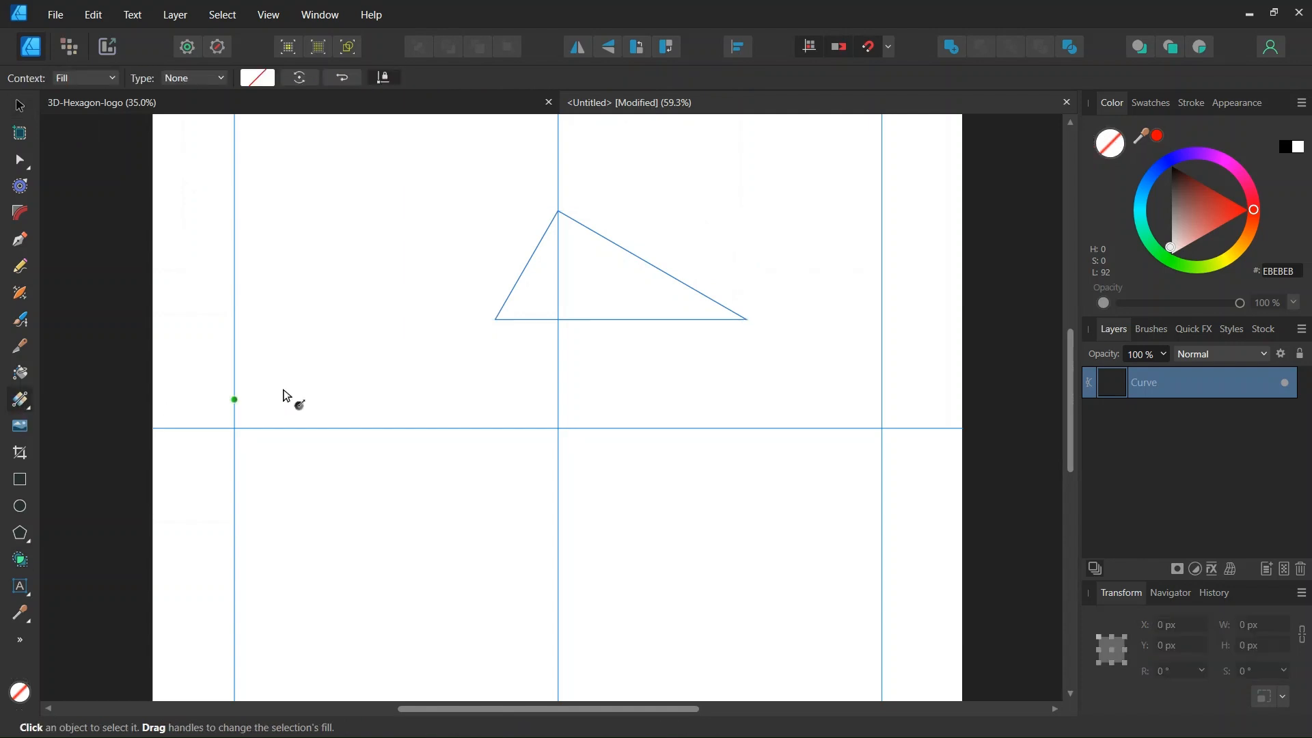
click(197, 79)
click(186, 134)
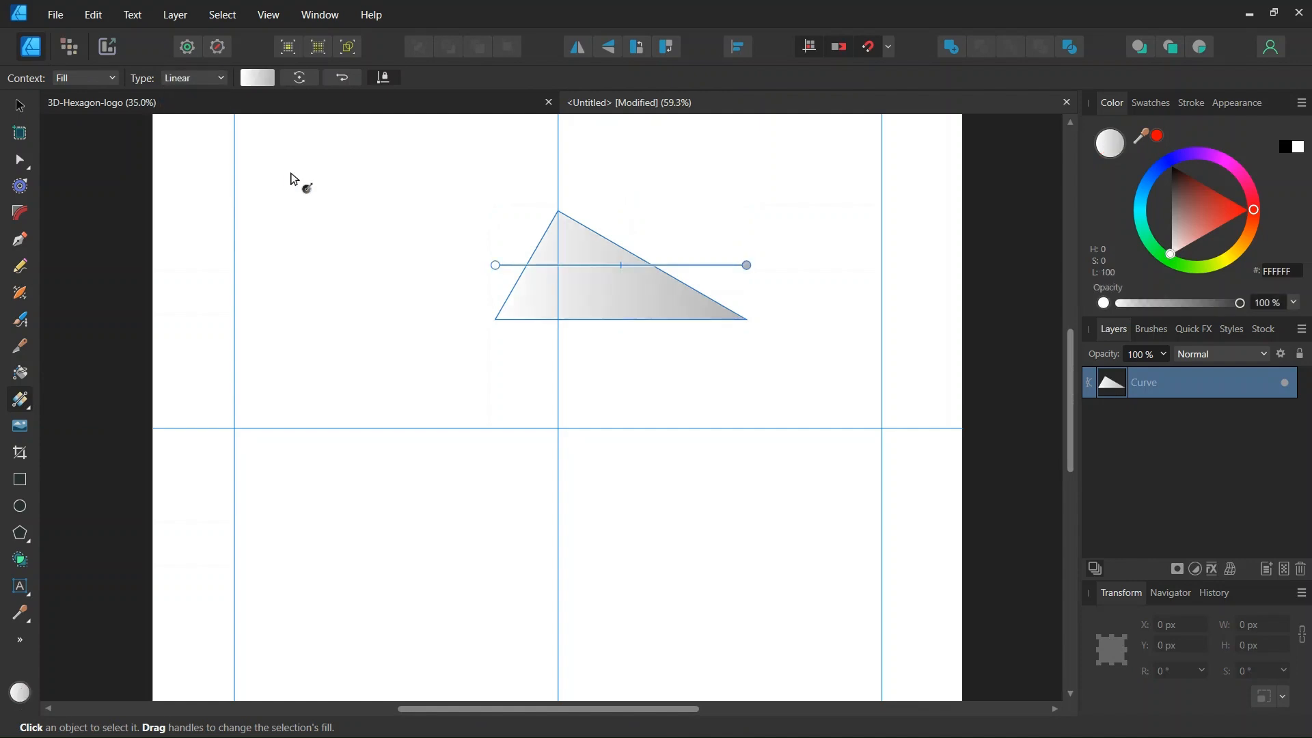
click(496, 264)
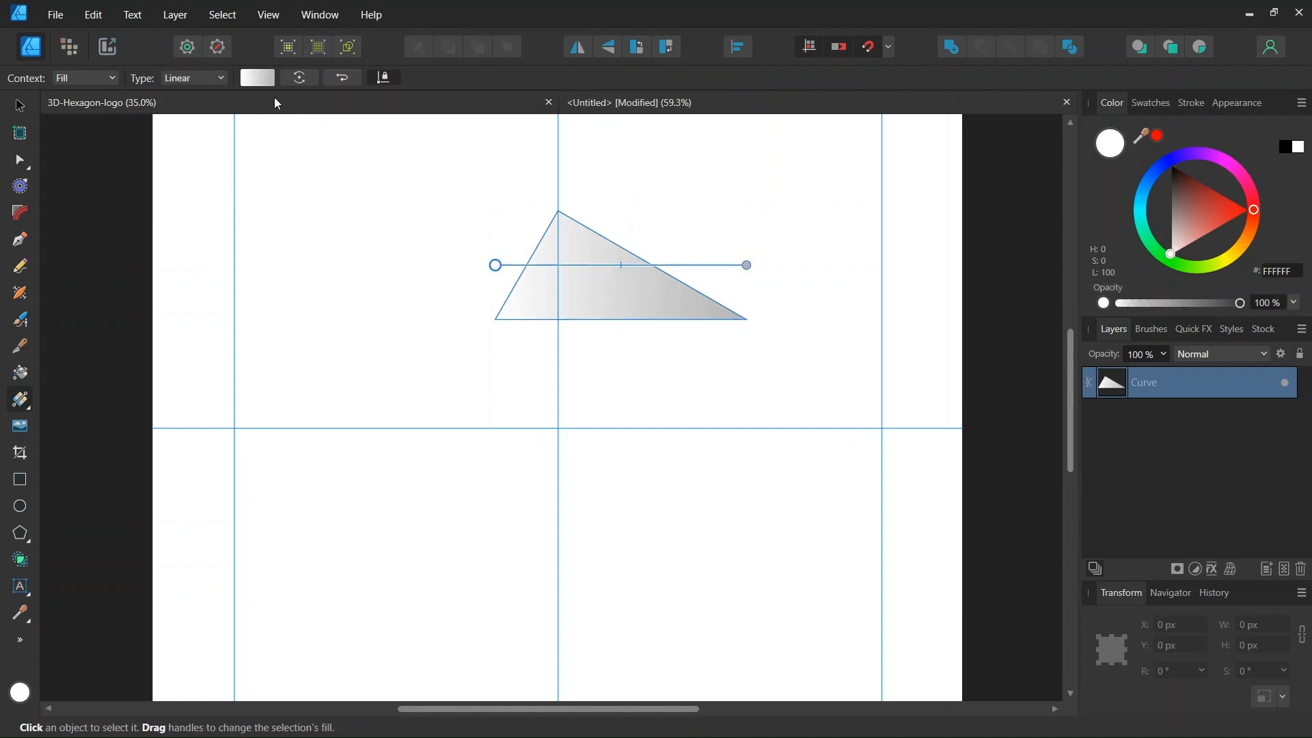
click(262, 81)
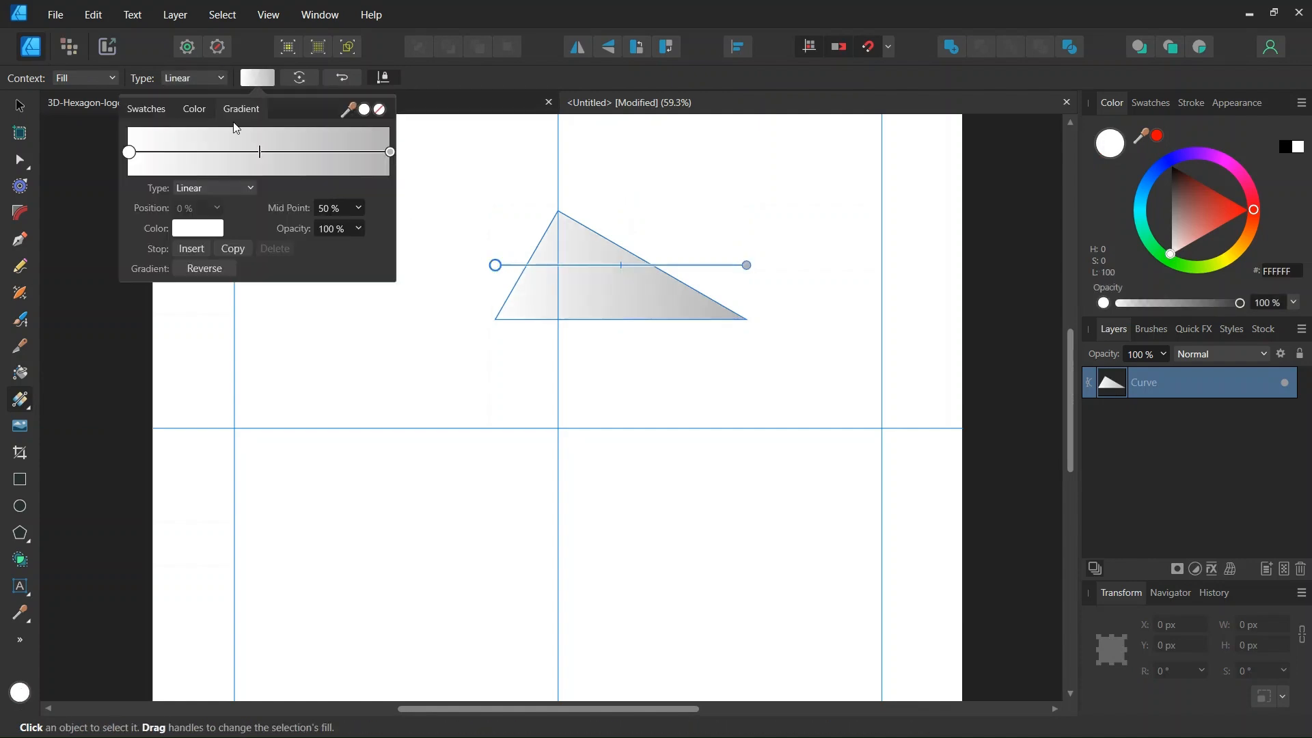
click(194, 230)
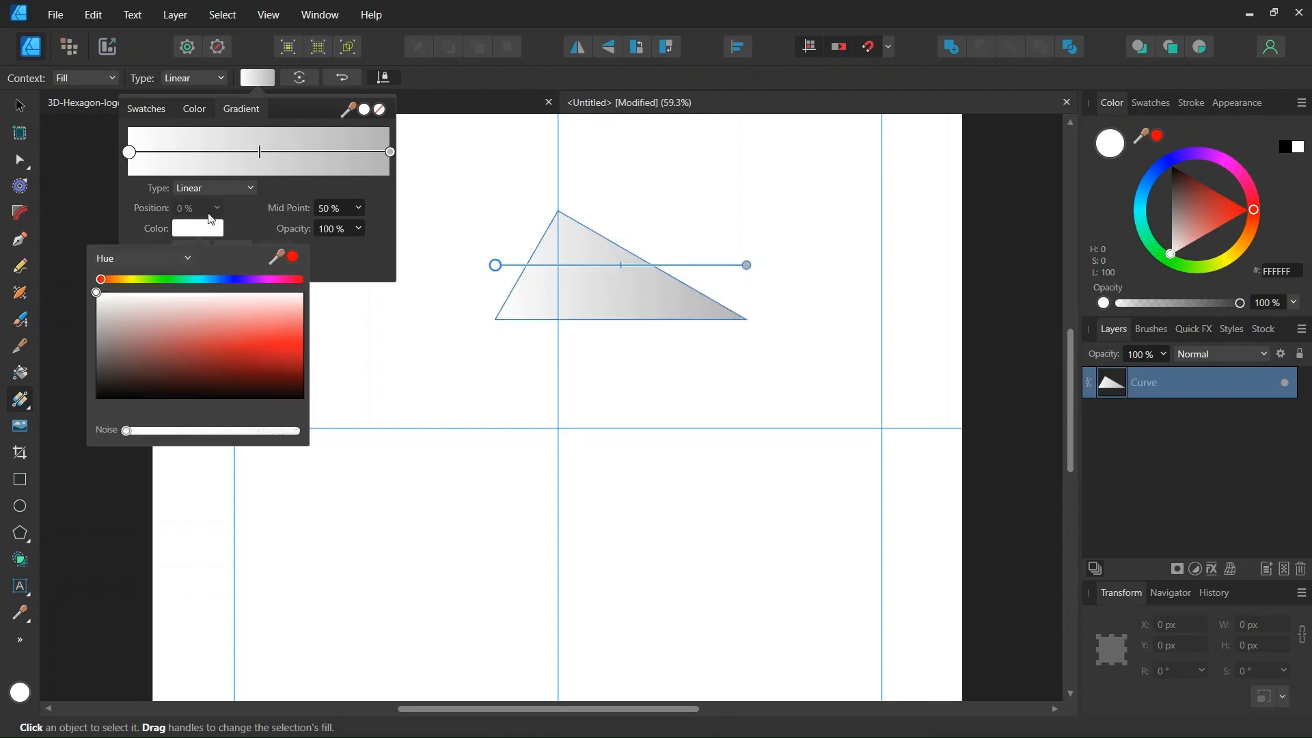
click(199, 279)
drag(273, 346, 312, 391)
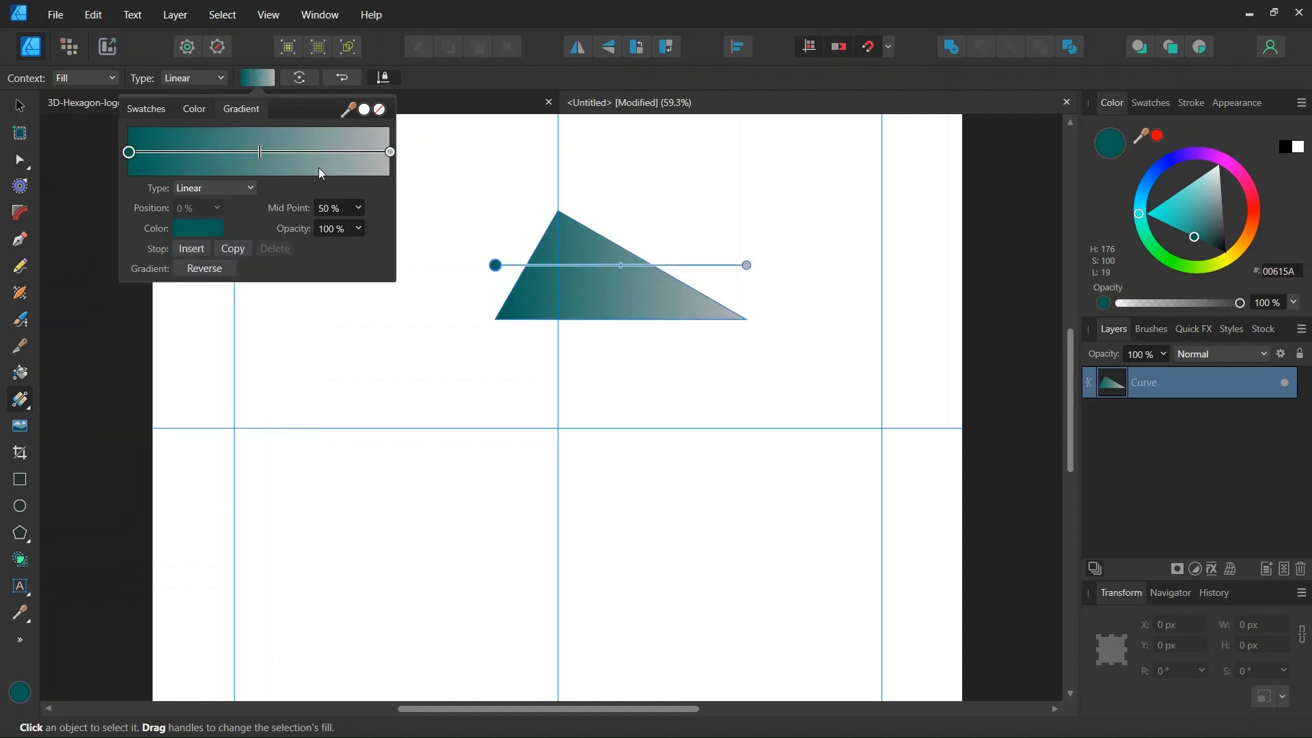
click(206, 228)
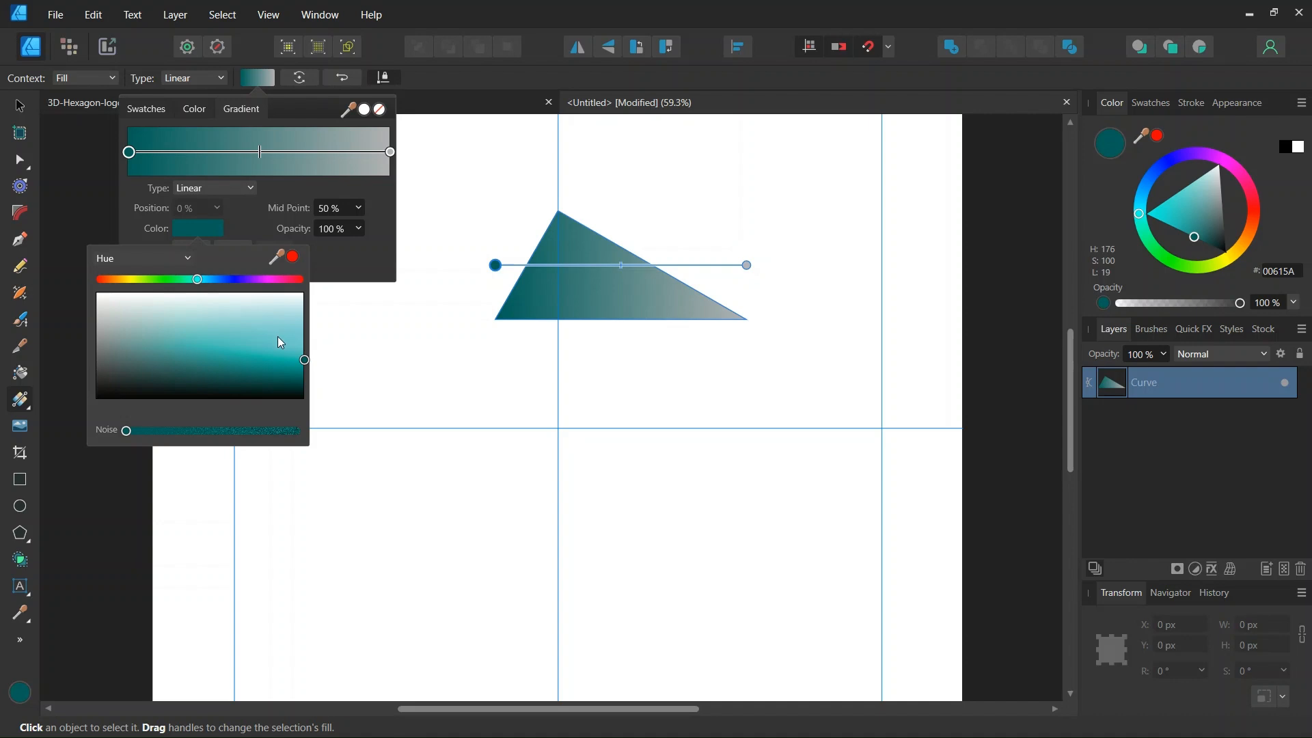
Make the gradient's end stop bright cyan and move the midpoint to 37%.
click(391, 152)
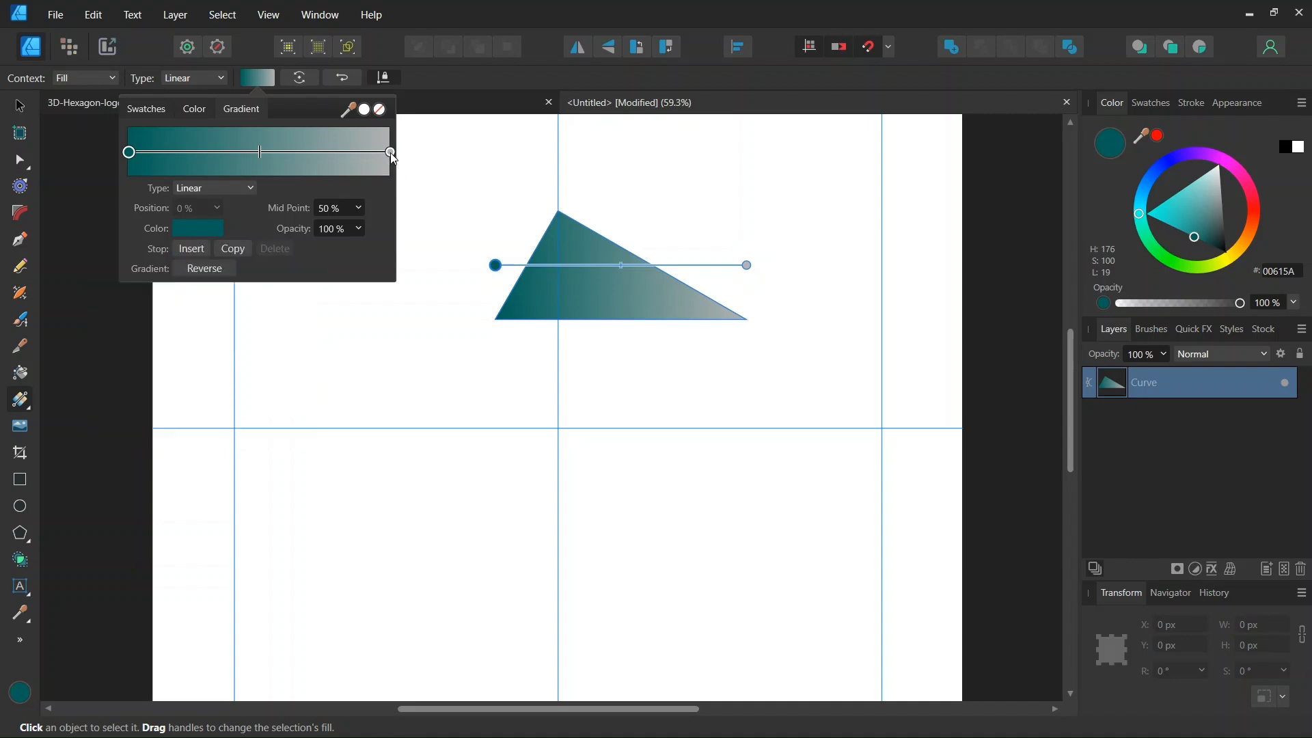
click(198, 229)
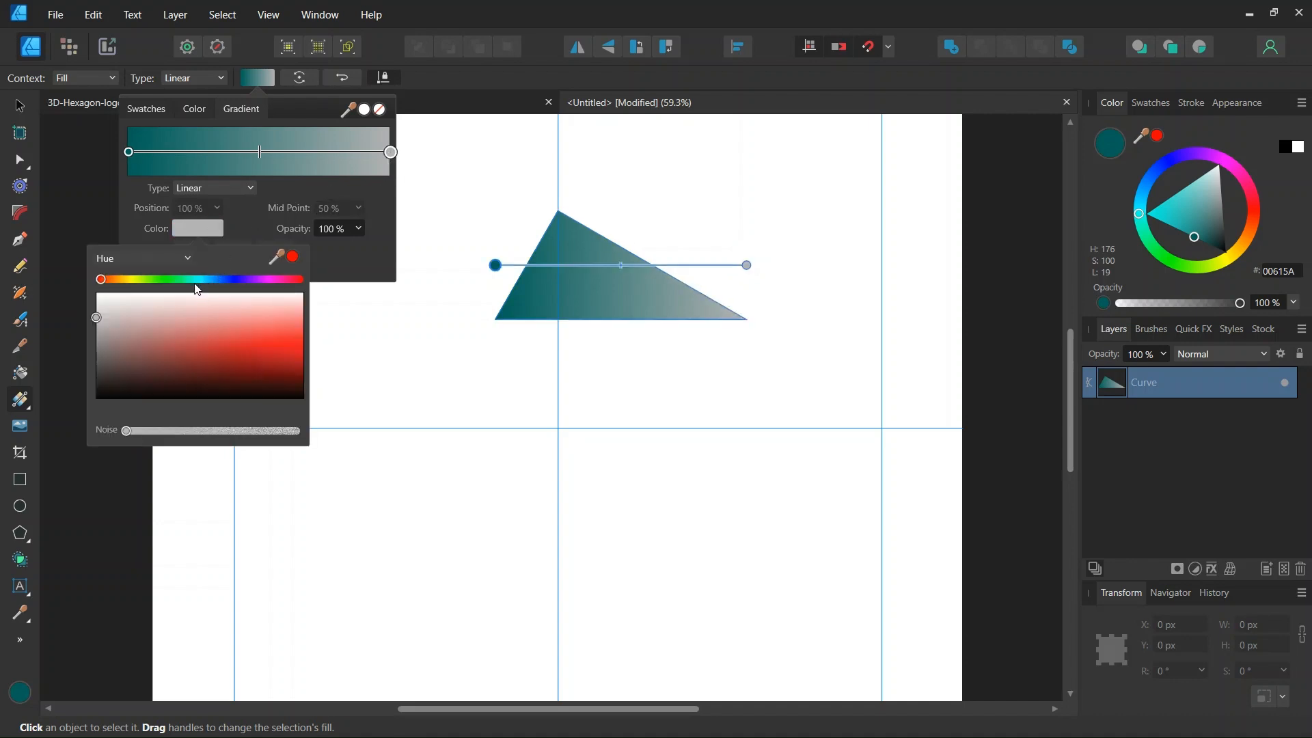
click(195, 280)
drag(276, 342, 283, 340)
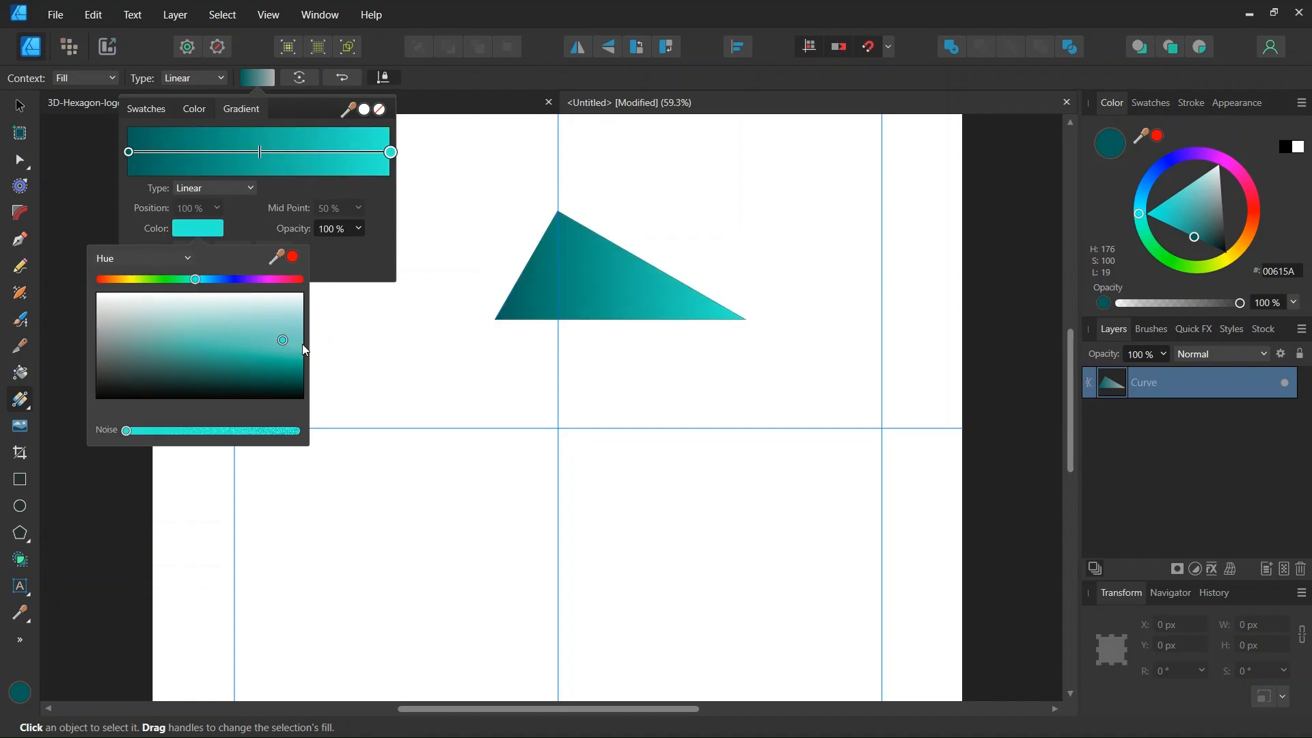
click(261, 160)
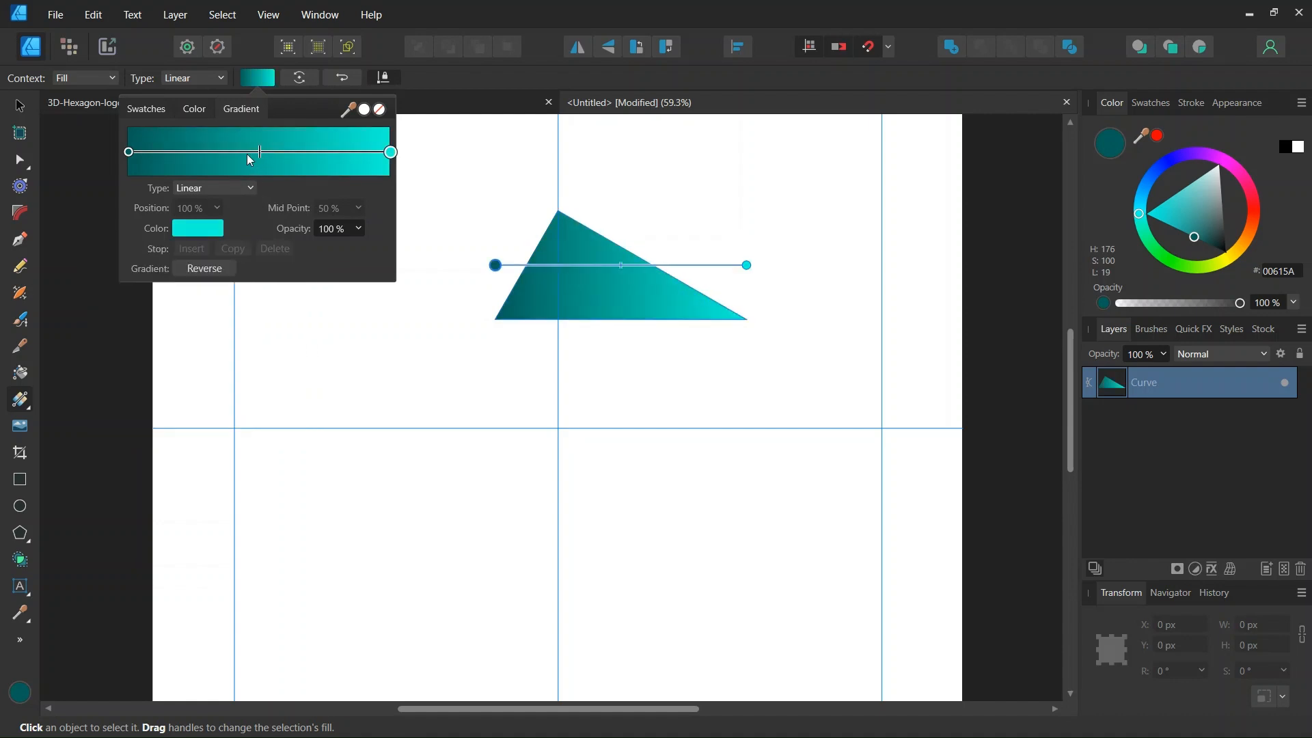
drag(260, 160, 226, 161)
Set the triangle's stroke to none and convert it into a symbol.
click(20, 106)
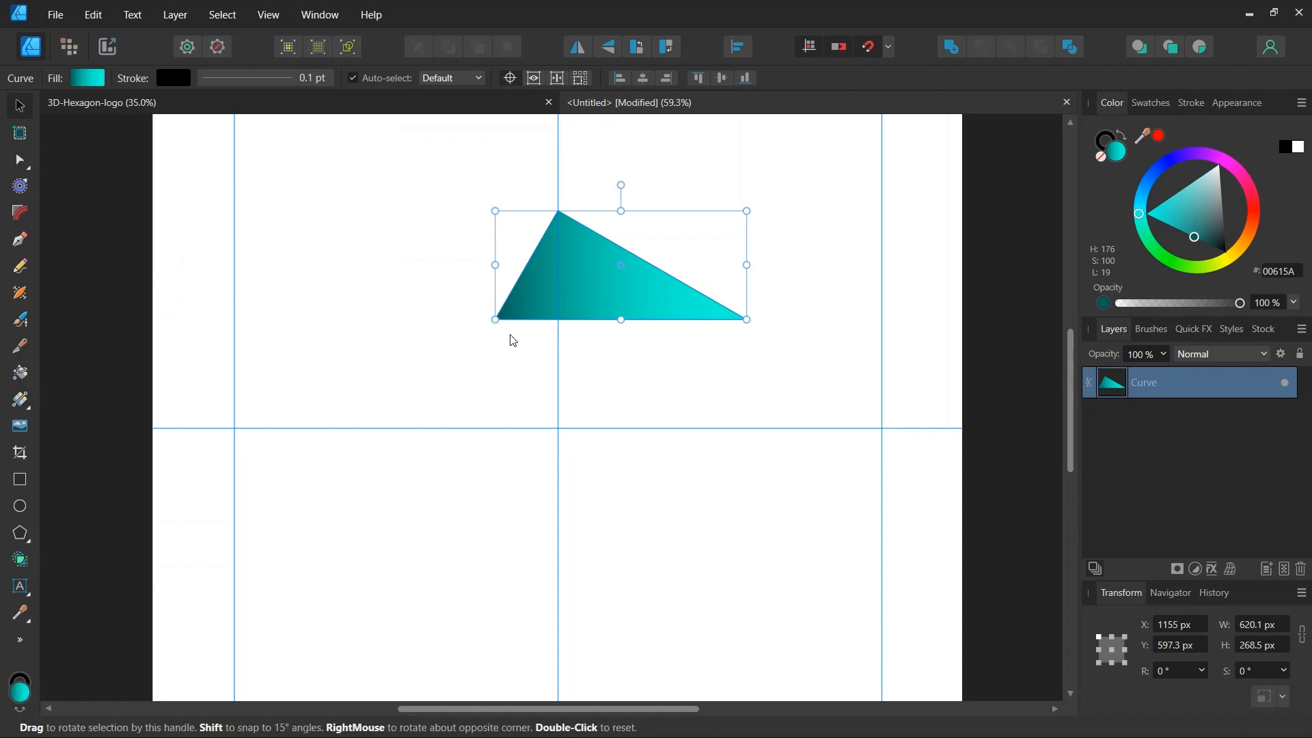
scroll(528, 317, up, 2)
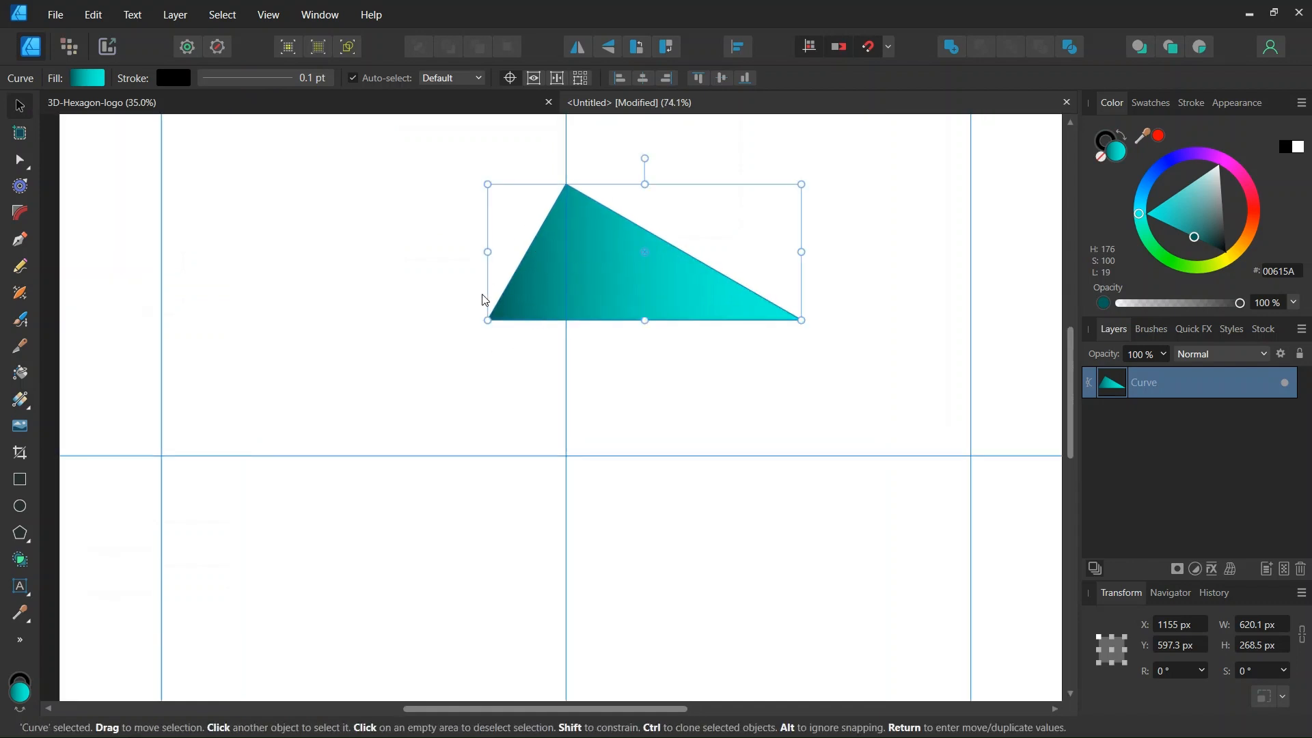
click(1102, 142)
click(1101, 158)
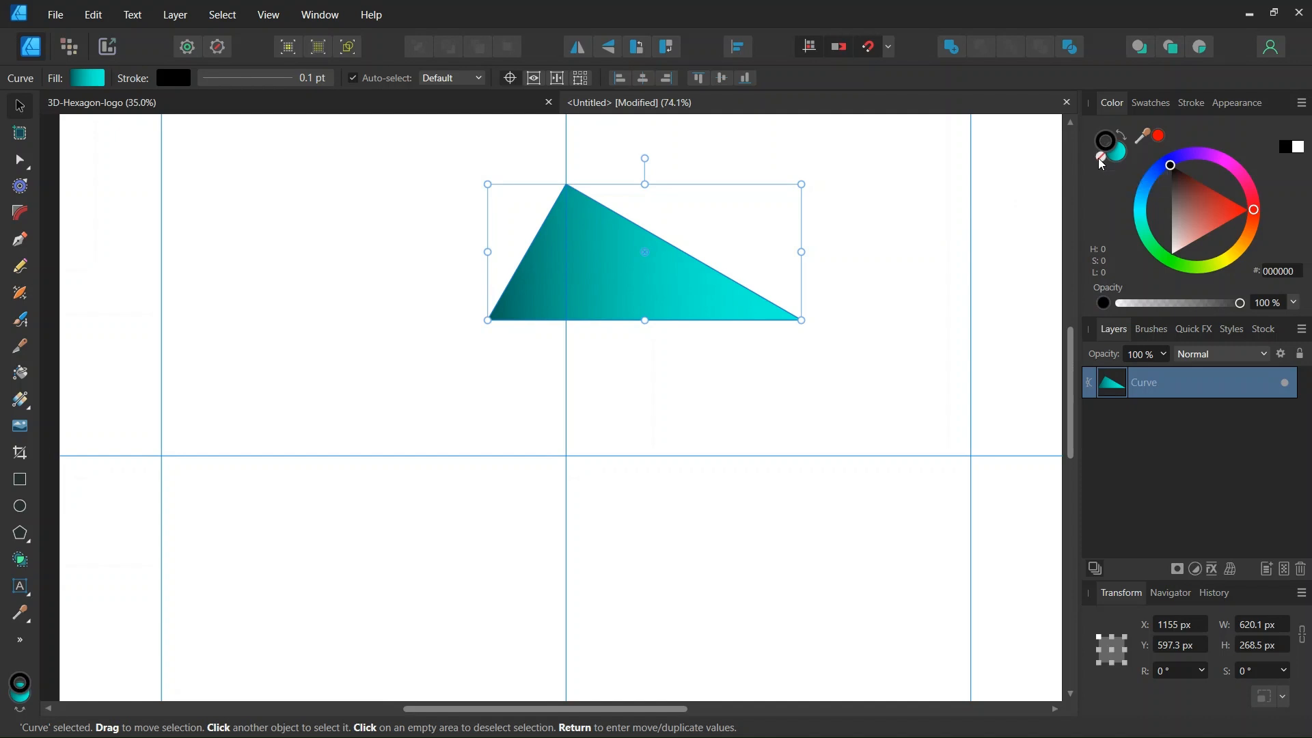
key(alt)
scroll(808, 250, down, 1)
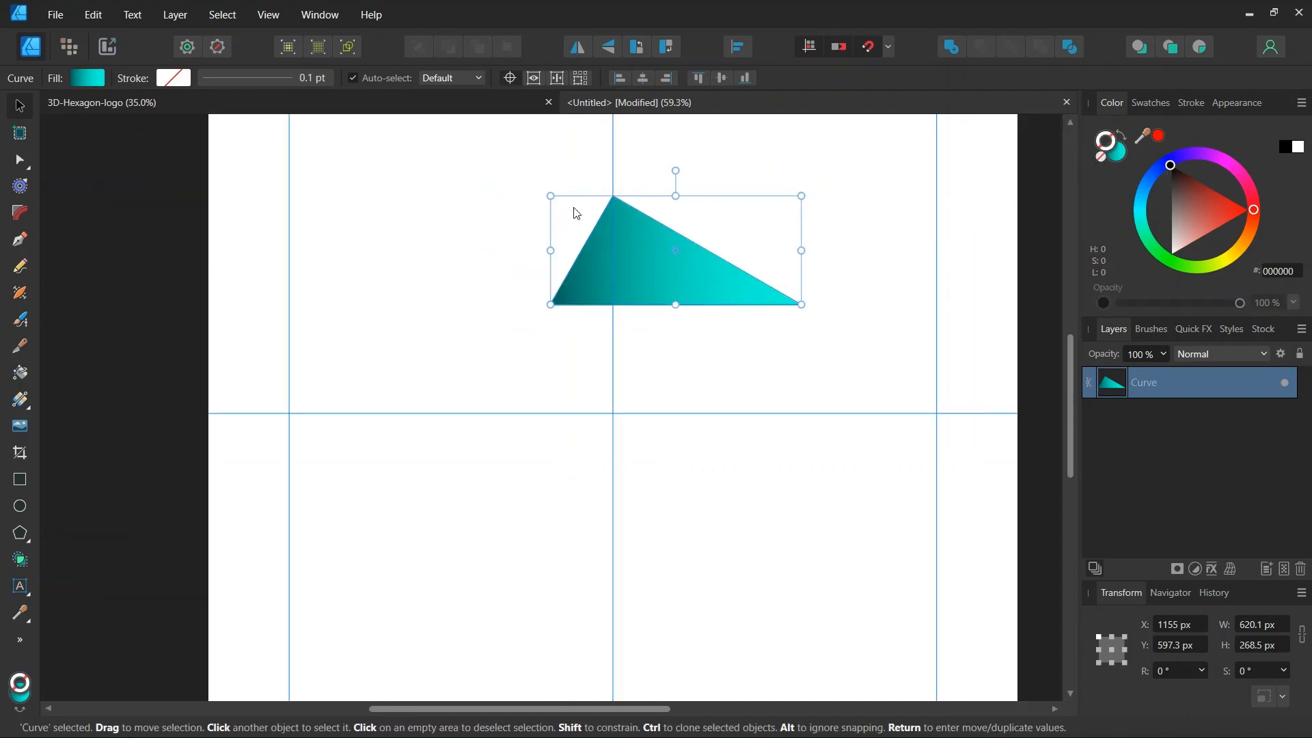
click(182, 25)
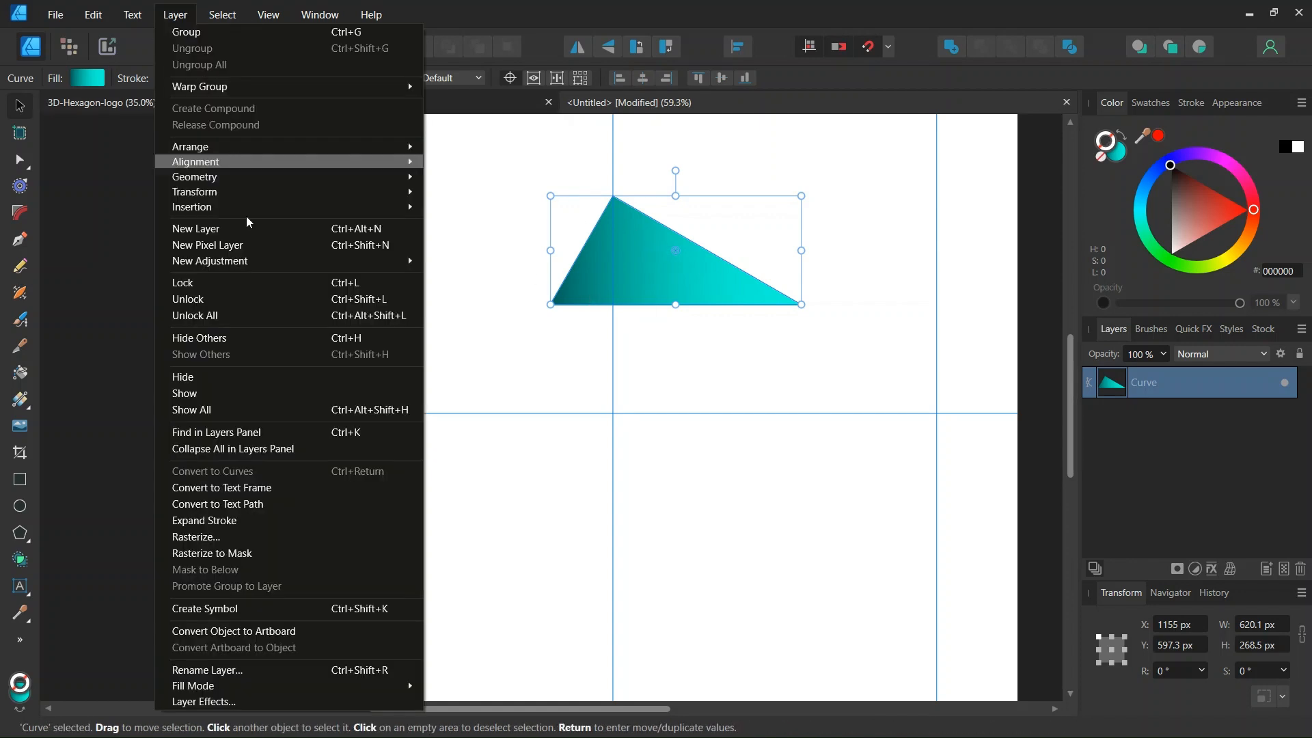
click(280, 618)
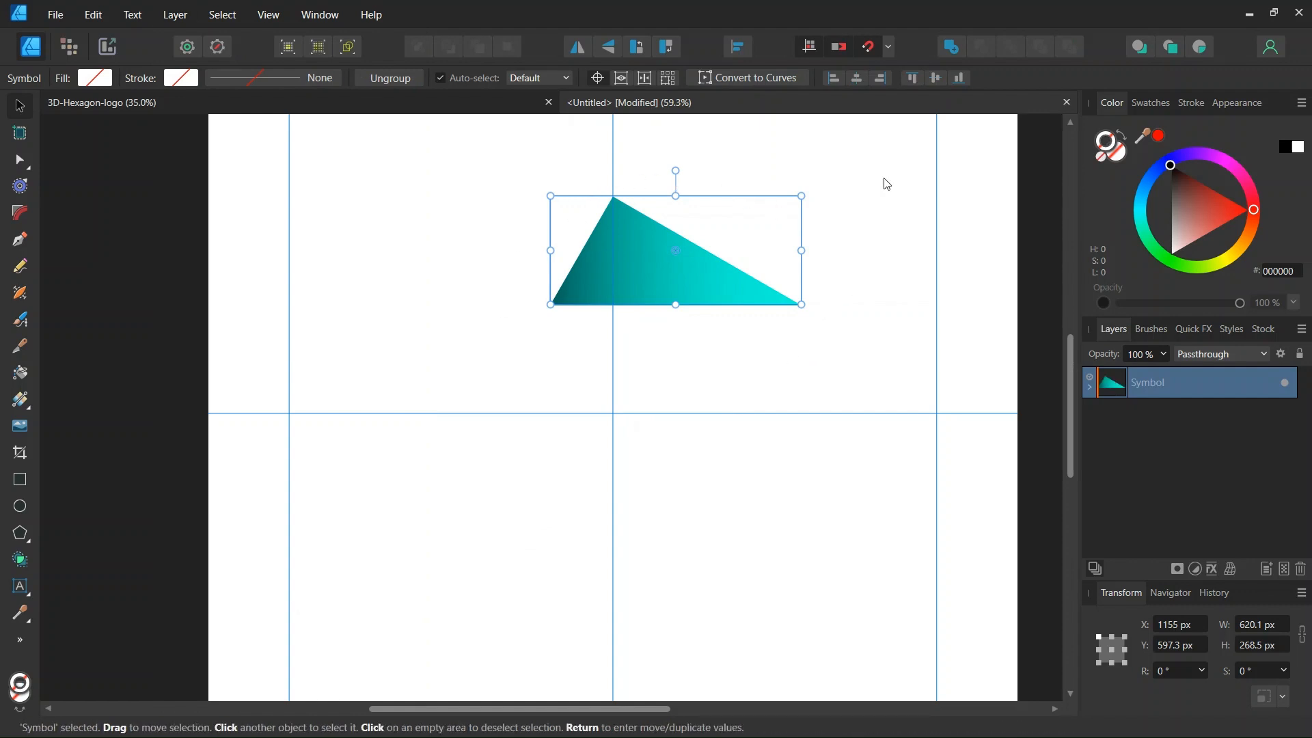
Create five copies of the triangle symbol, each rotated 60° about the guide intersection.
ctrl+scroll(644, 240, up, 1)
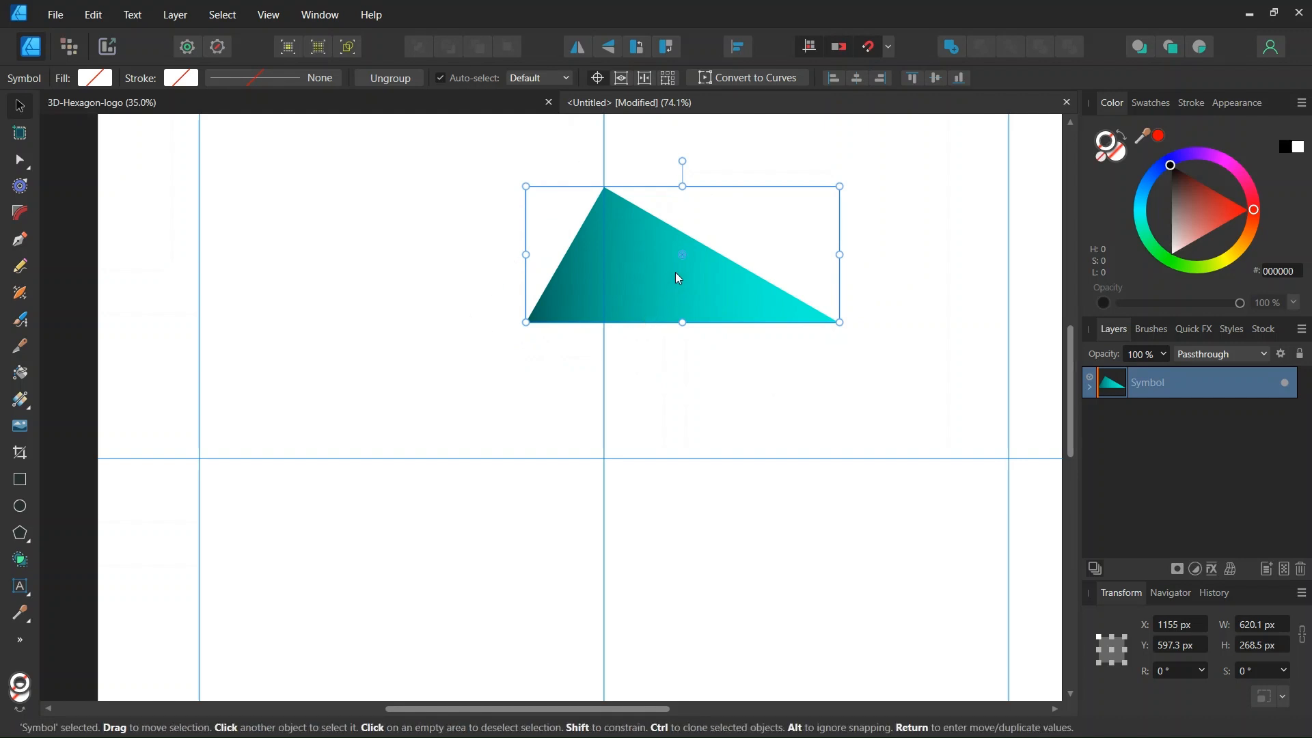
drag(683, 257, 603, 458)
scroll(624, 460, down, 2)
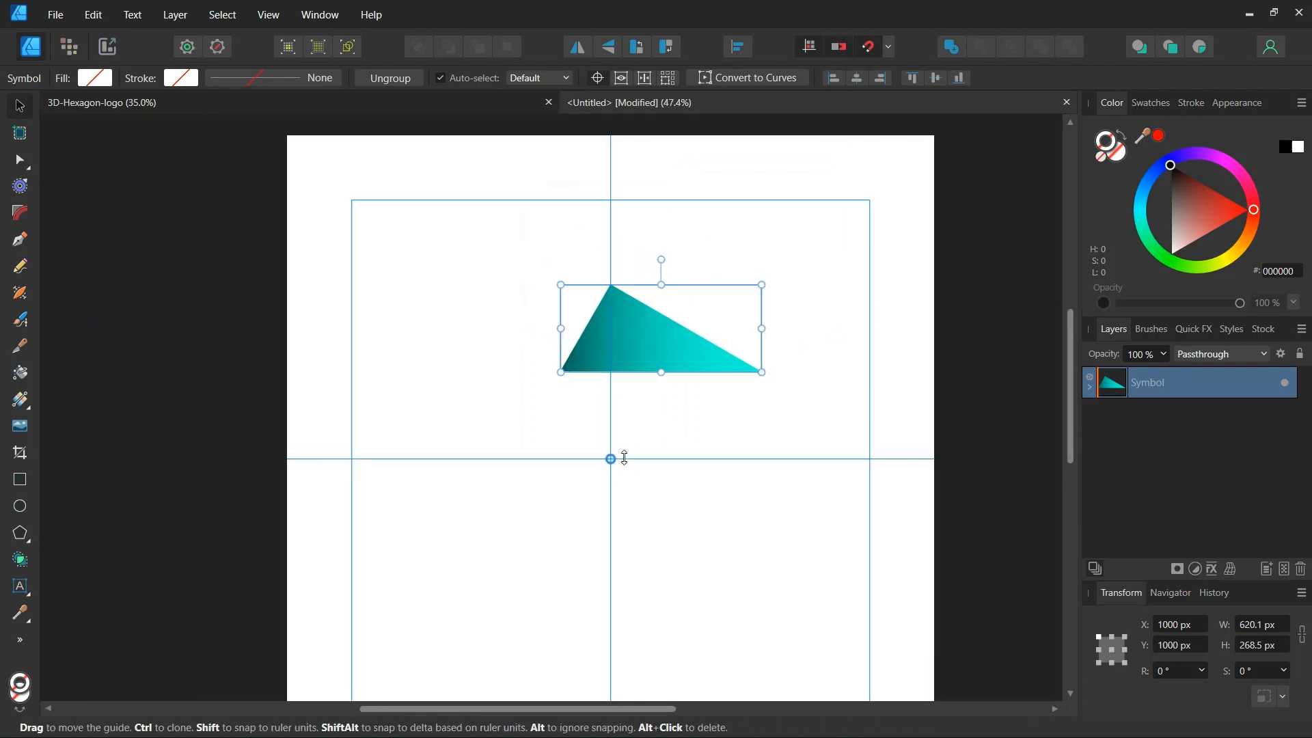
key(Return)
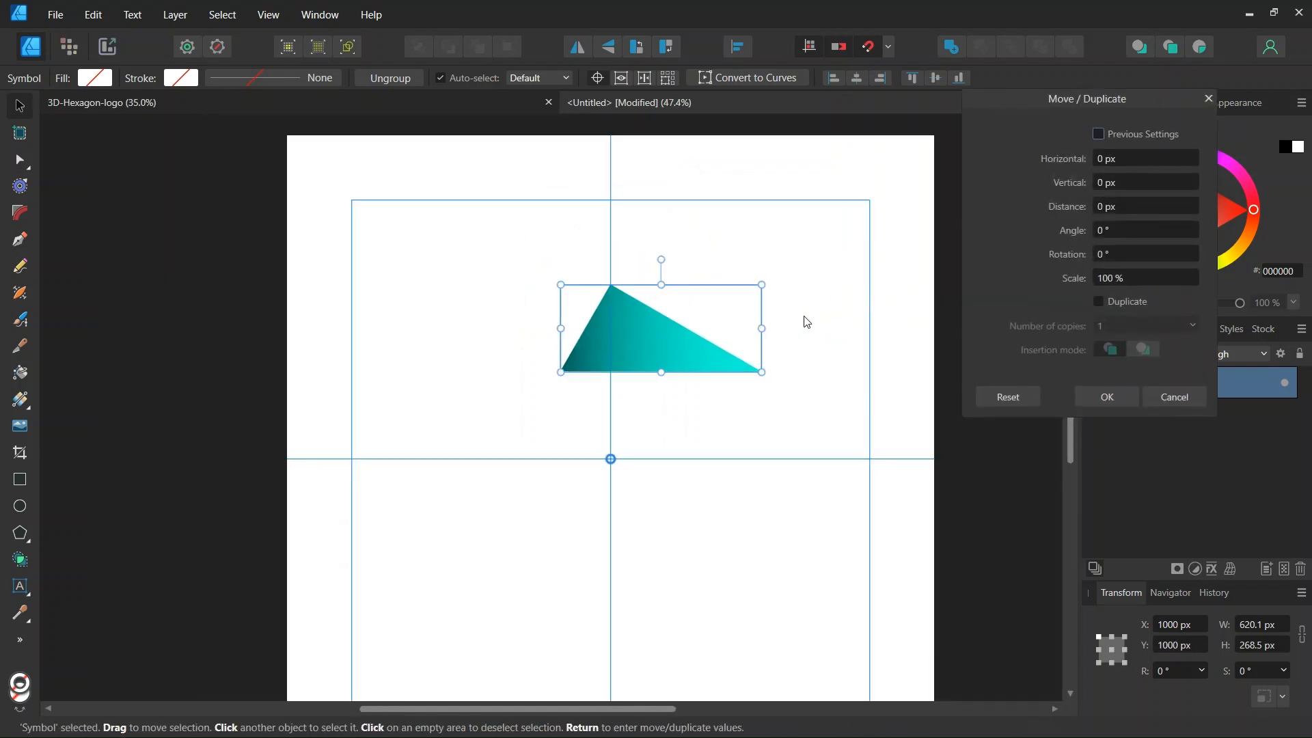
click(1099, 135)
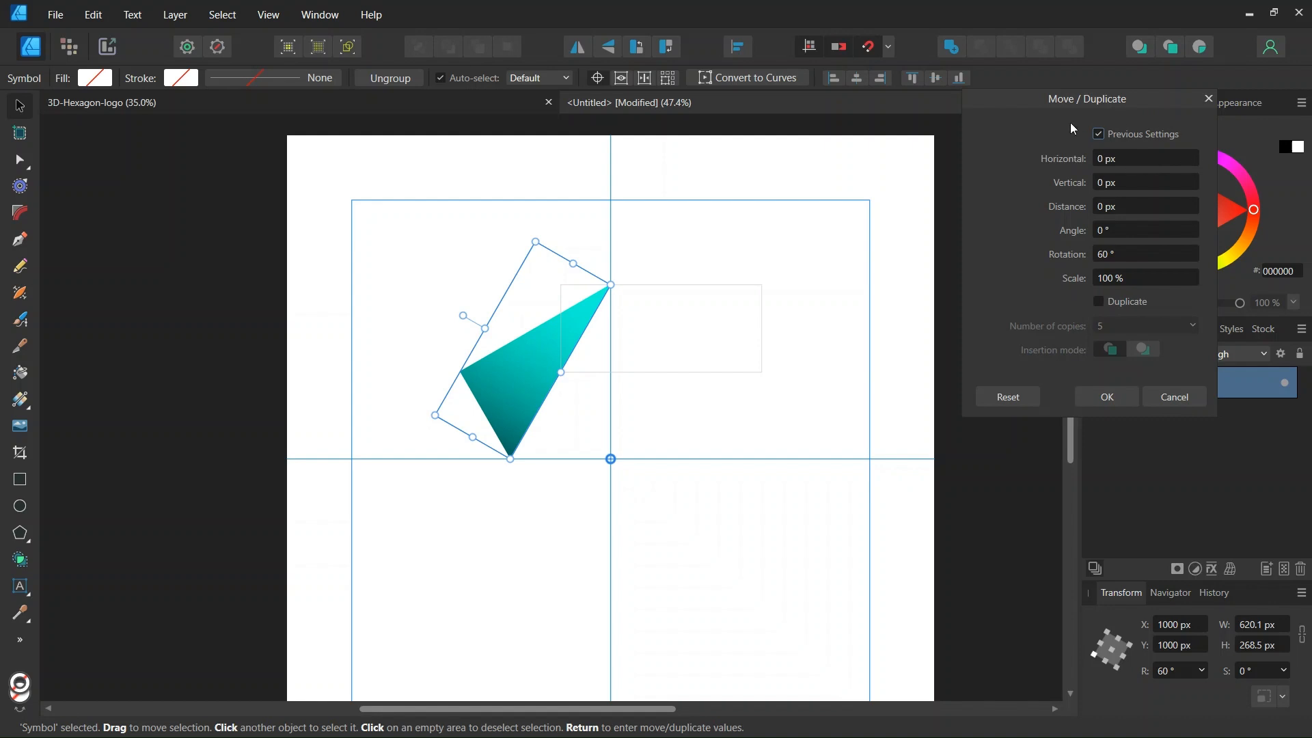
click(1099, 301)
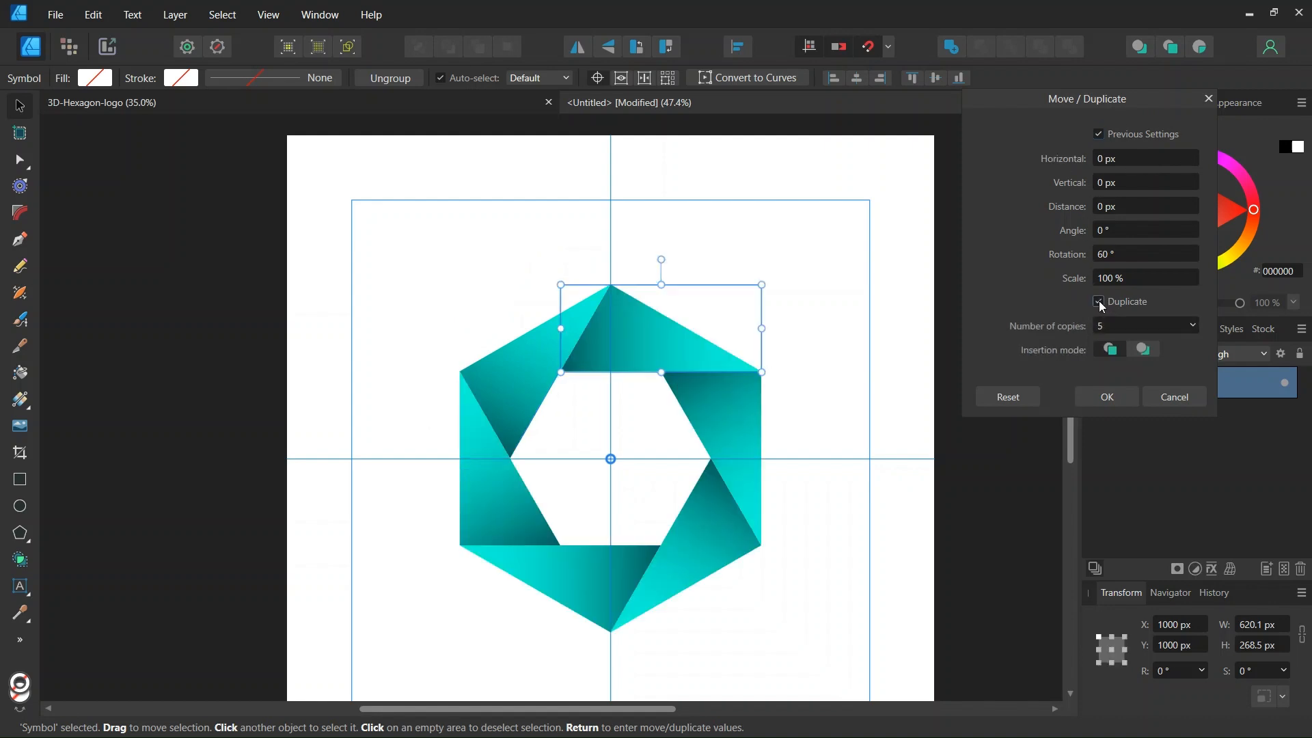
click(1107, 398)
scroll(592, 462, up, 1)
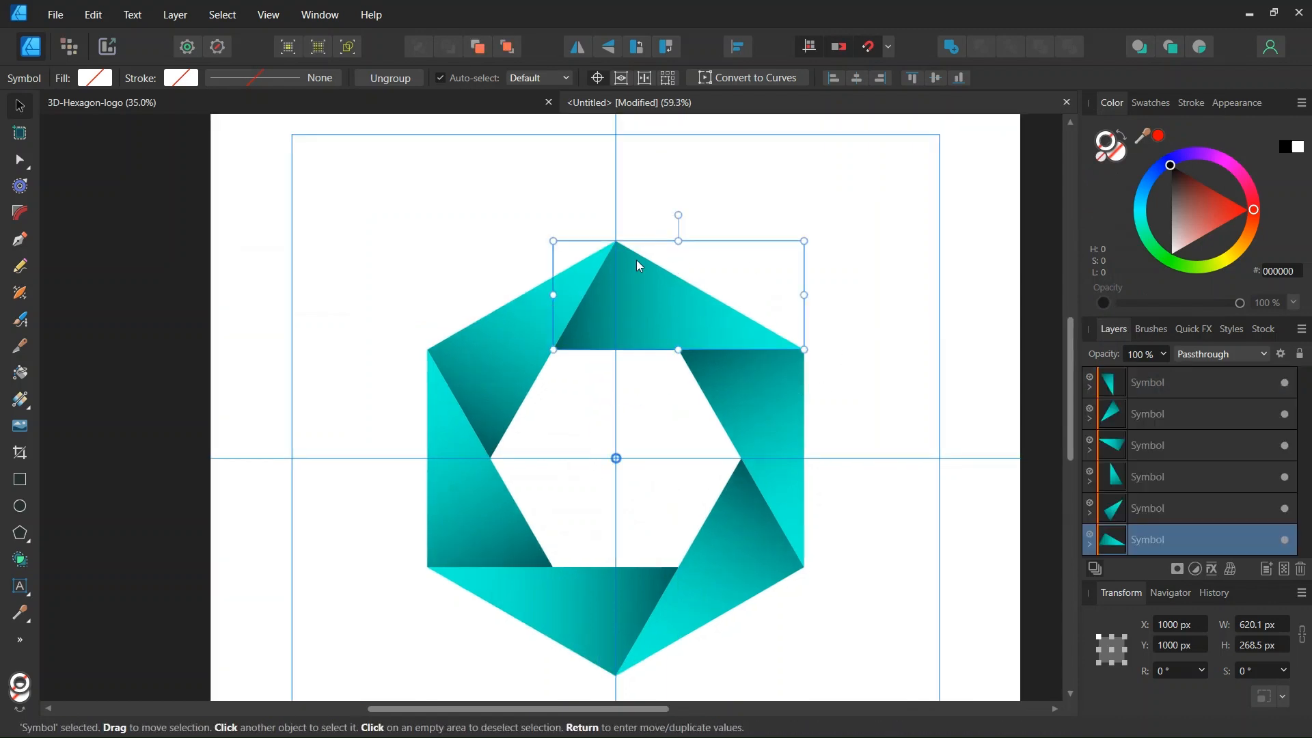
Darken the gradient's start stop to teal 004B45 and nudge the start point lower.
scroll(700, 454, down, 1)
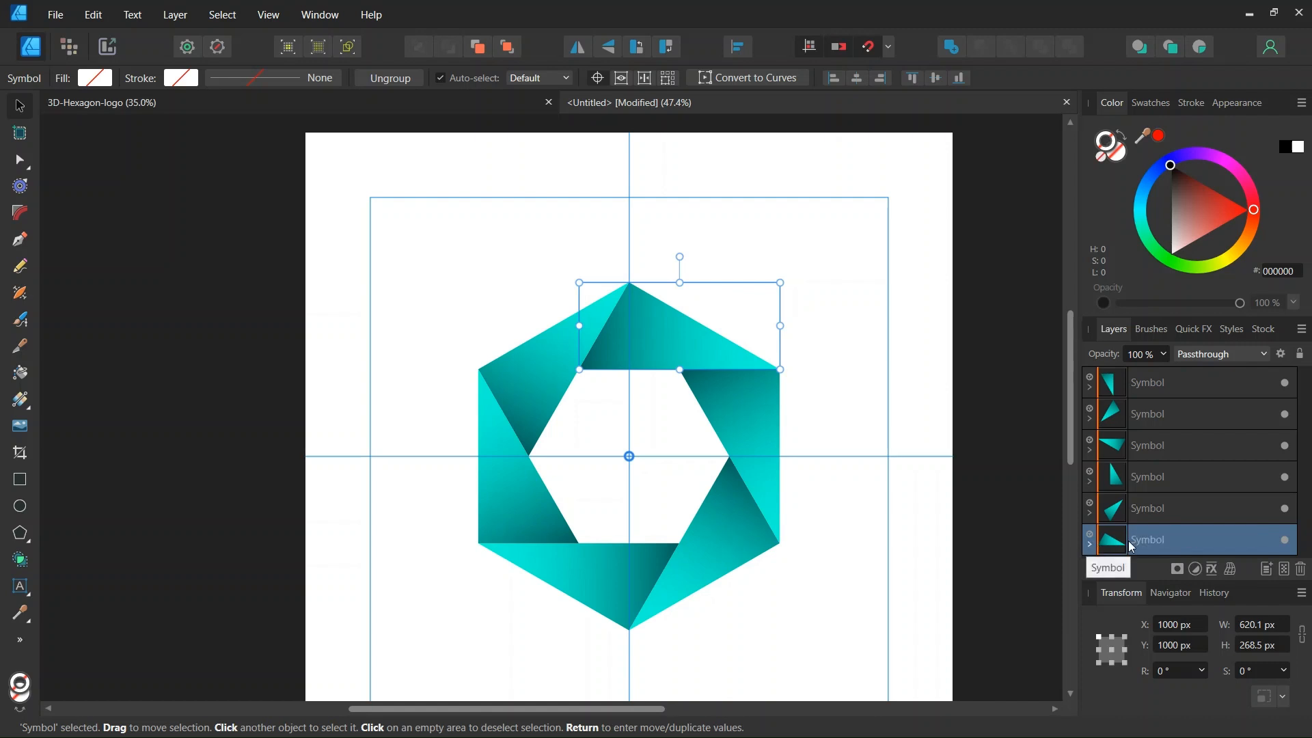
click(1089, 545)
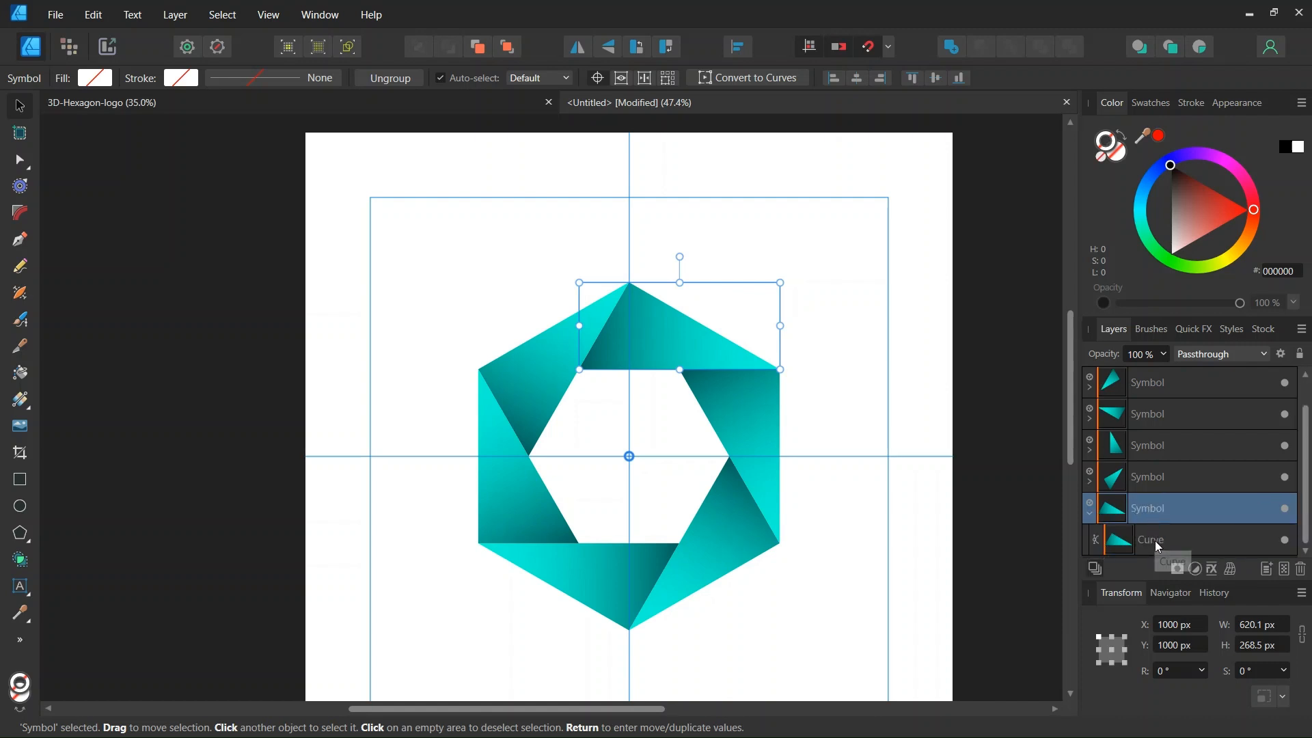
click(1156, 543)
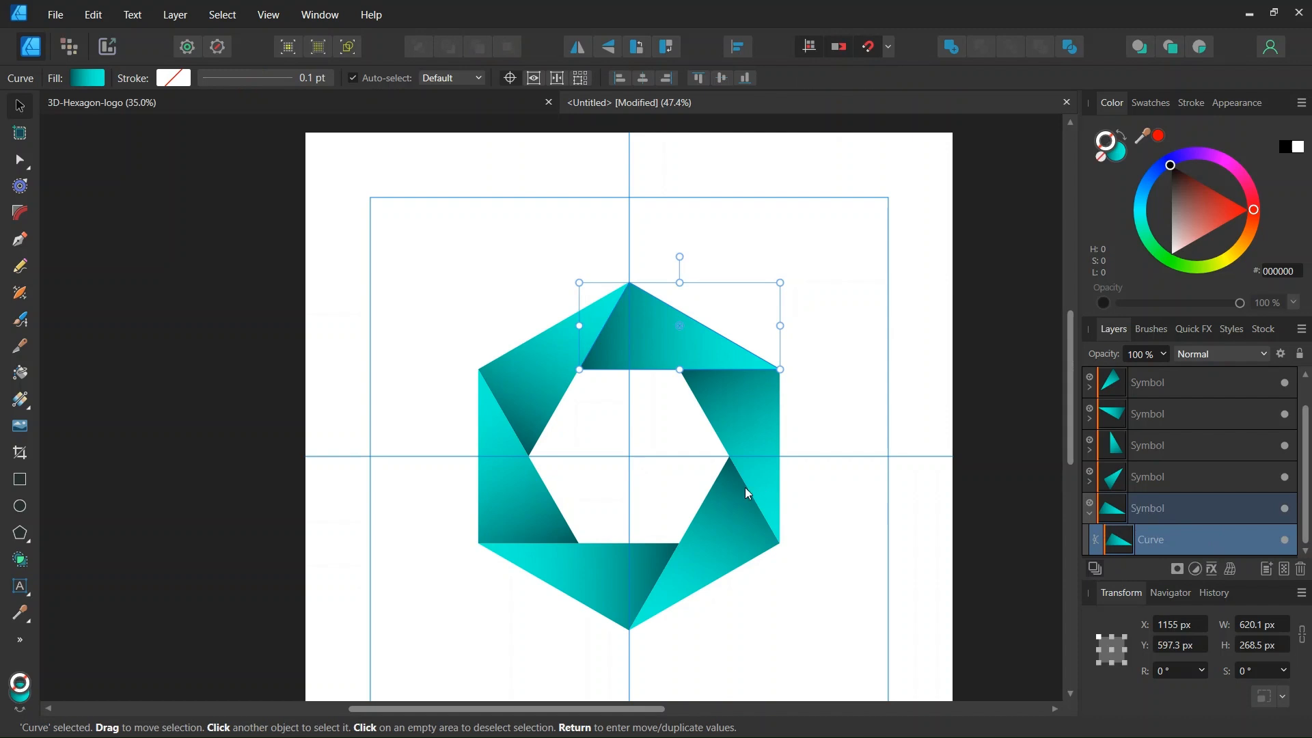
click(25, 404)
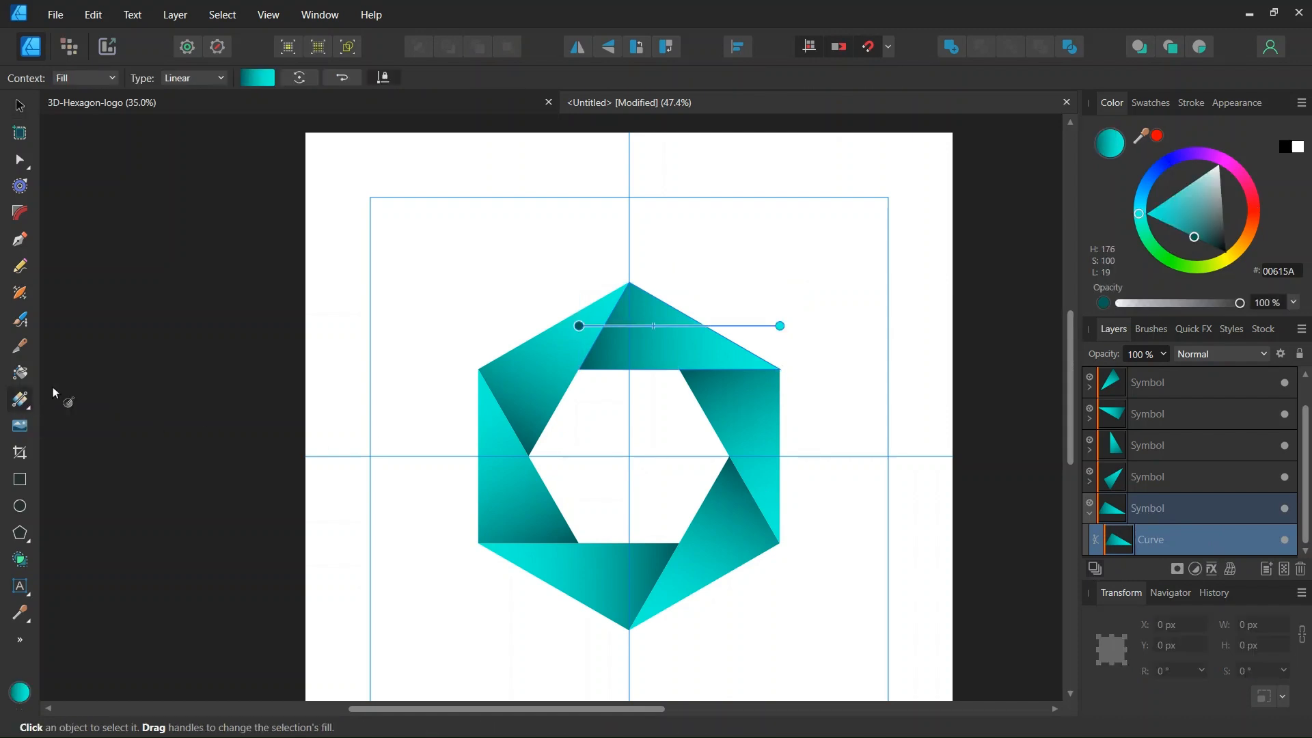
click(577, 323)
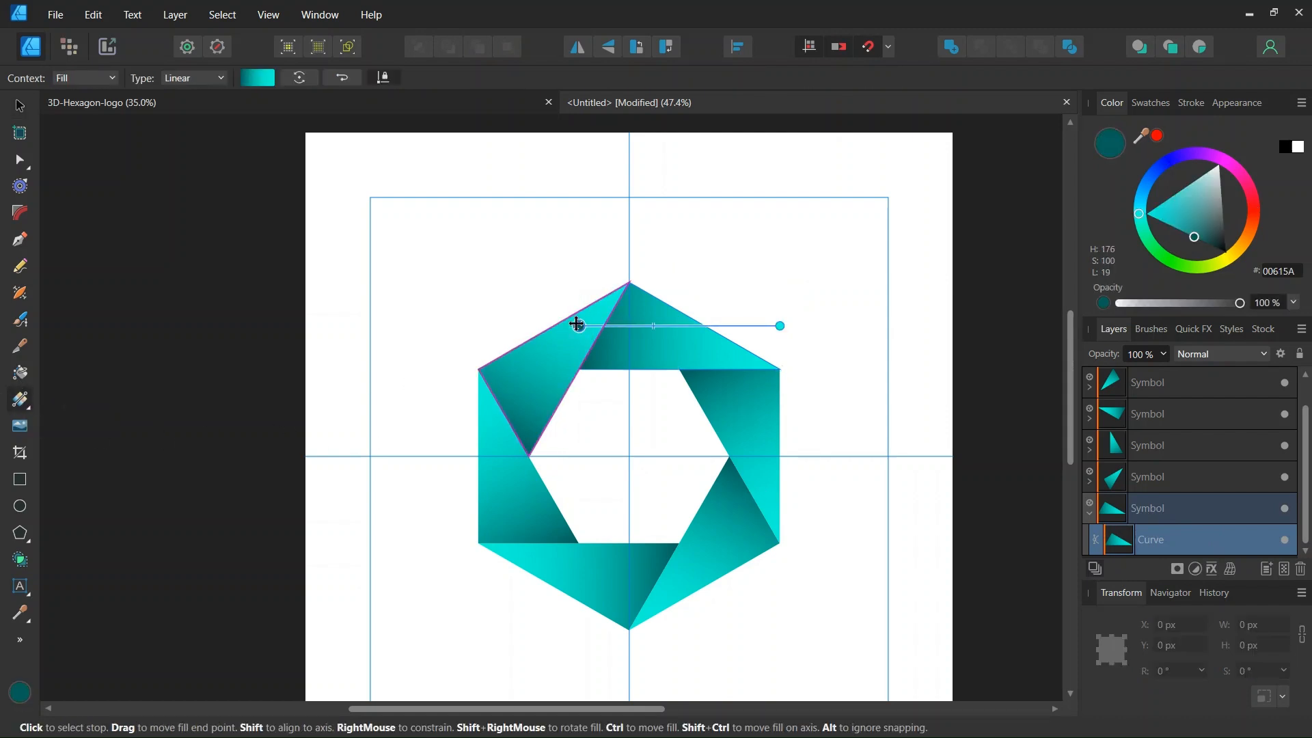
click(257, 77)
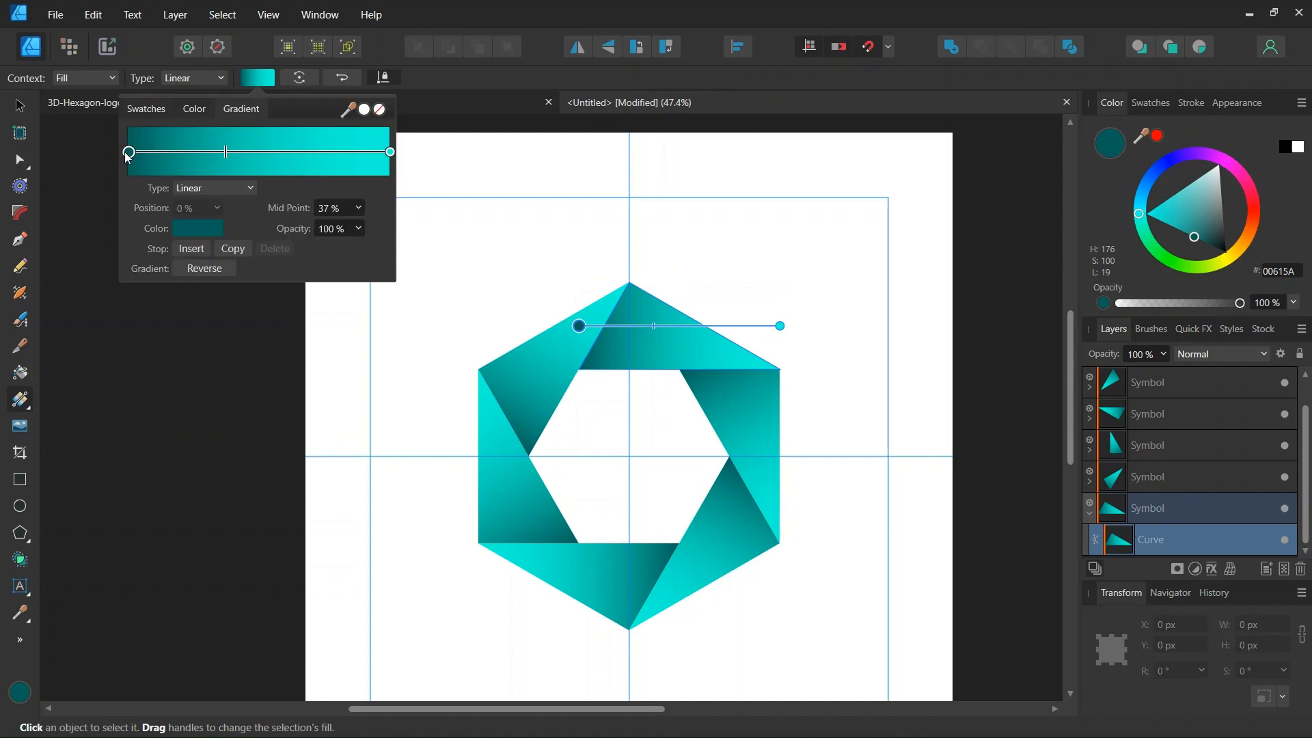
click(187, 229)
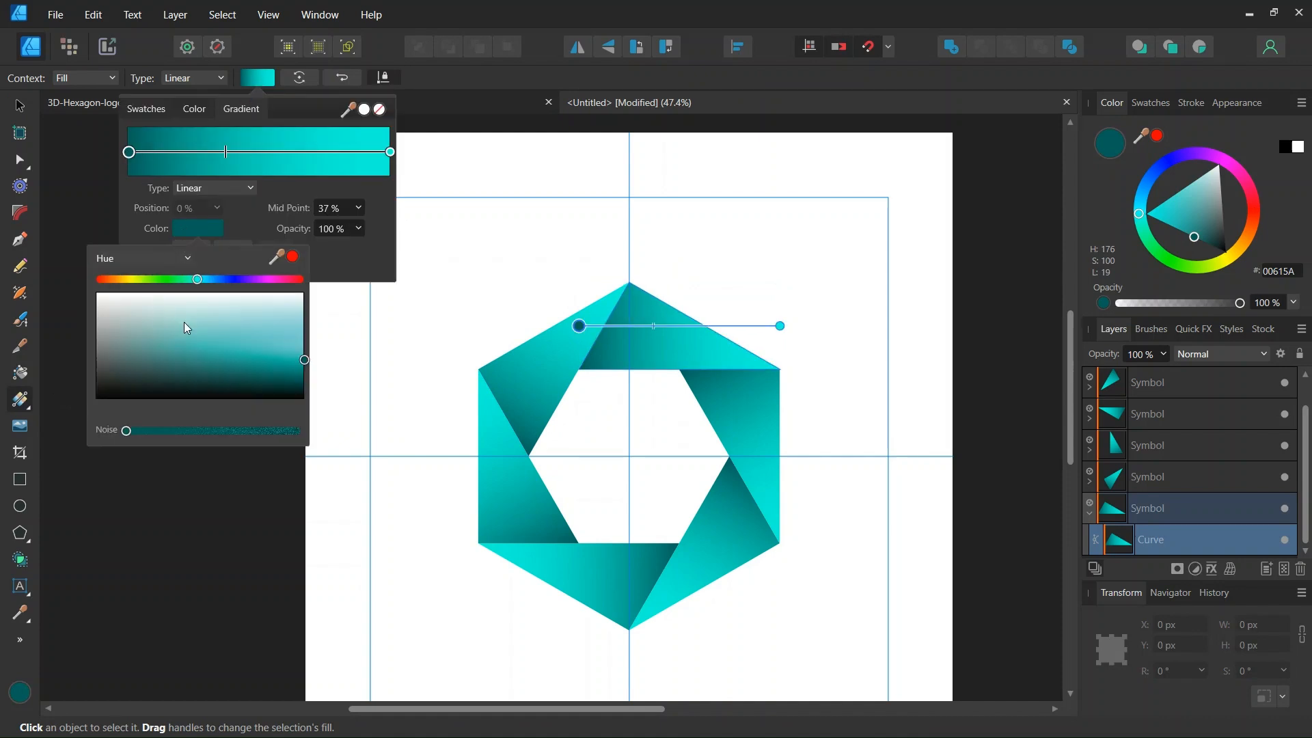
drag(296, 370, 321, 392)
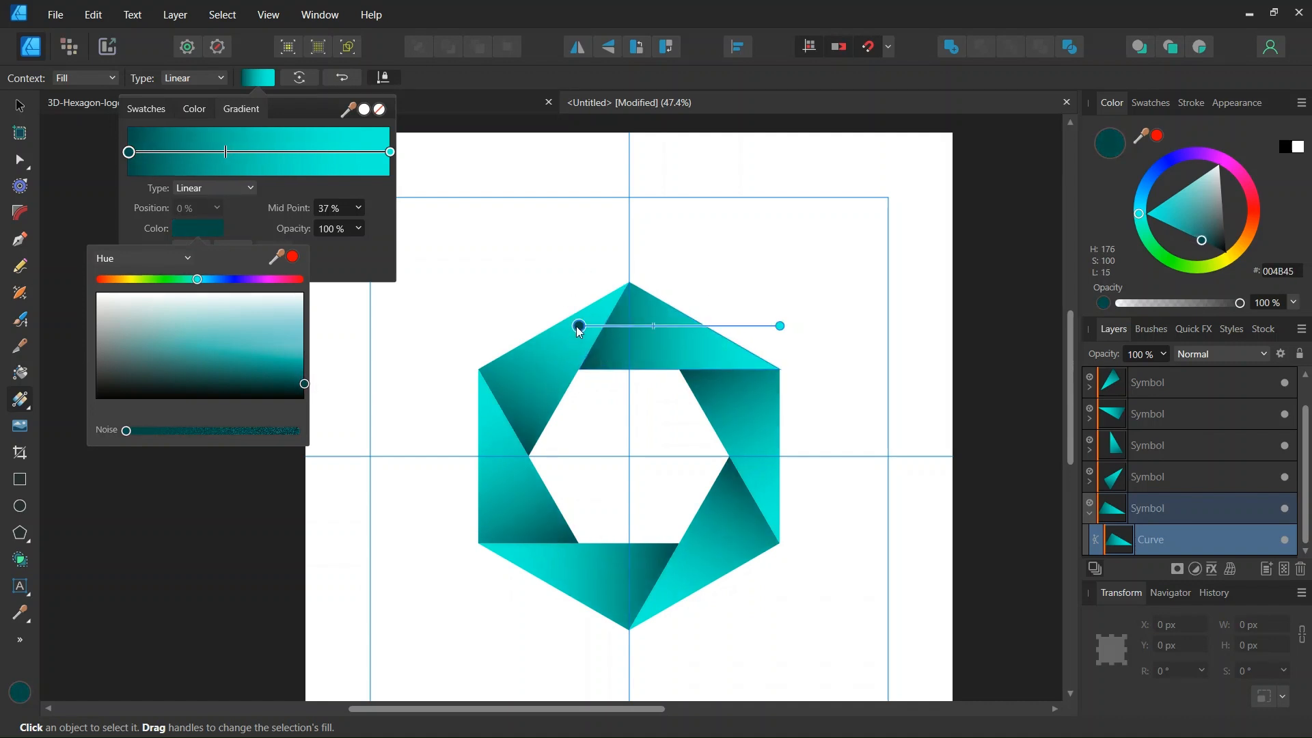
drag(577, 325, 579, 336)
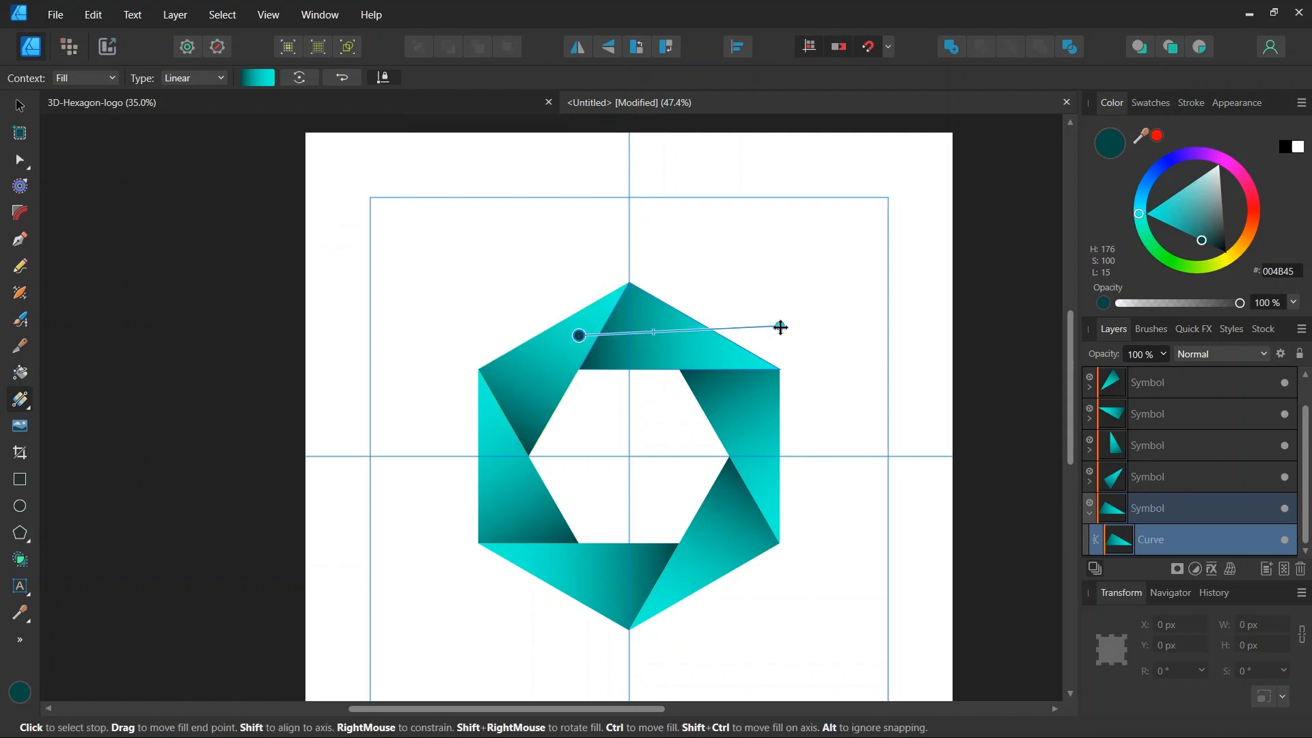
Deepen the gradient's end stop to cyan 00EACA.
click(780, 326)
click(250, 78)
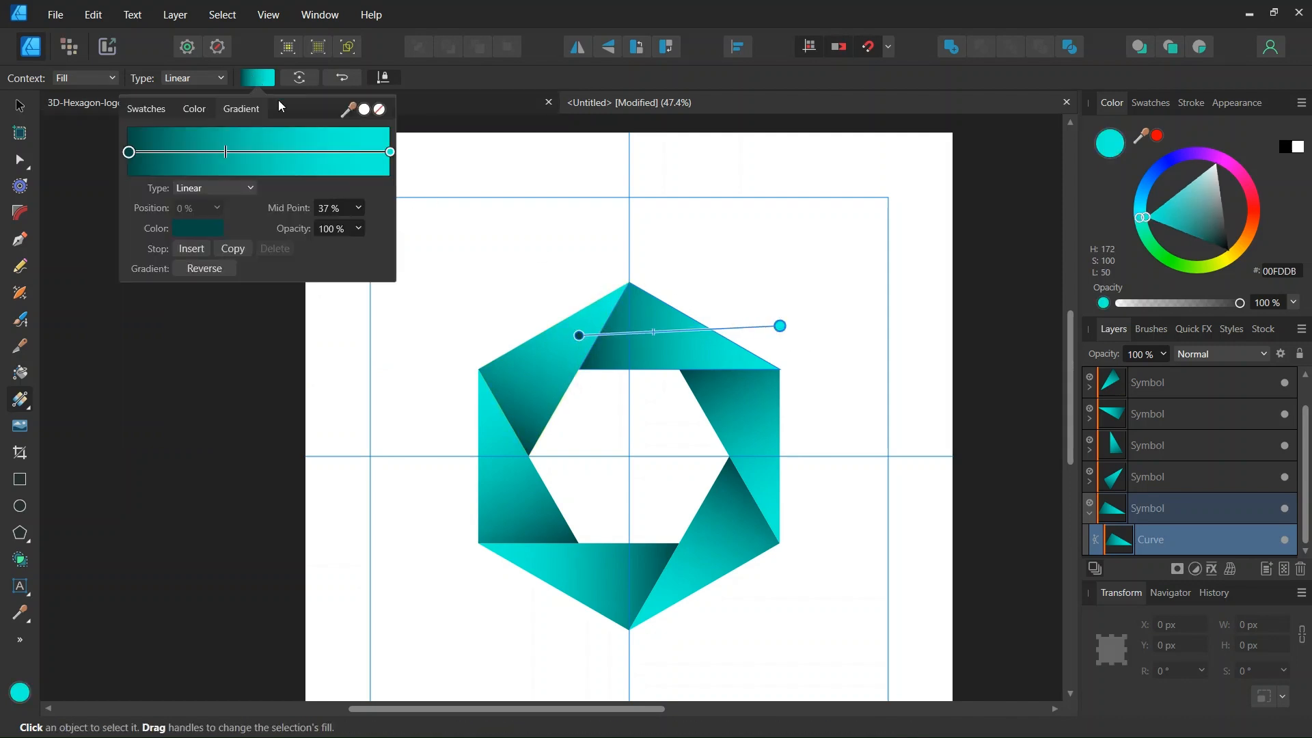
click(194, 230)
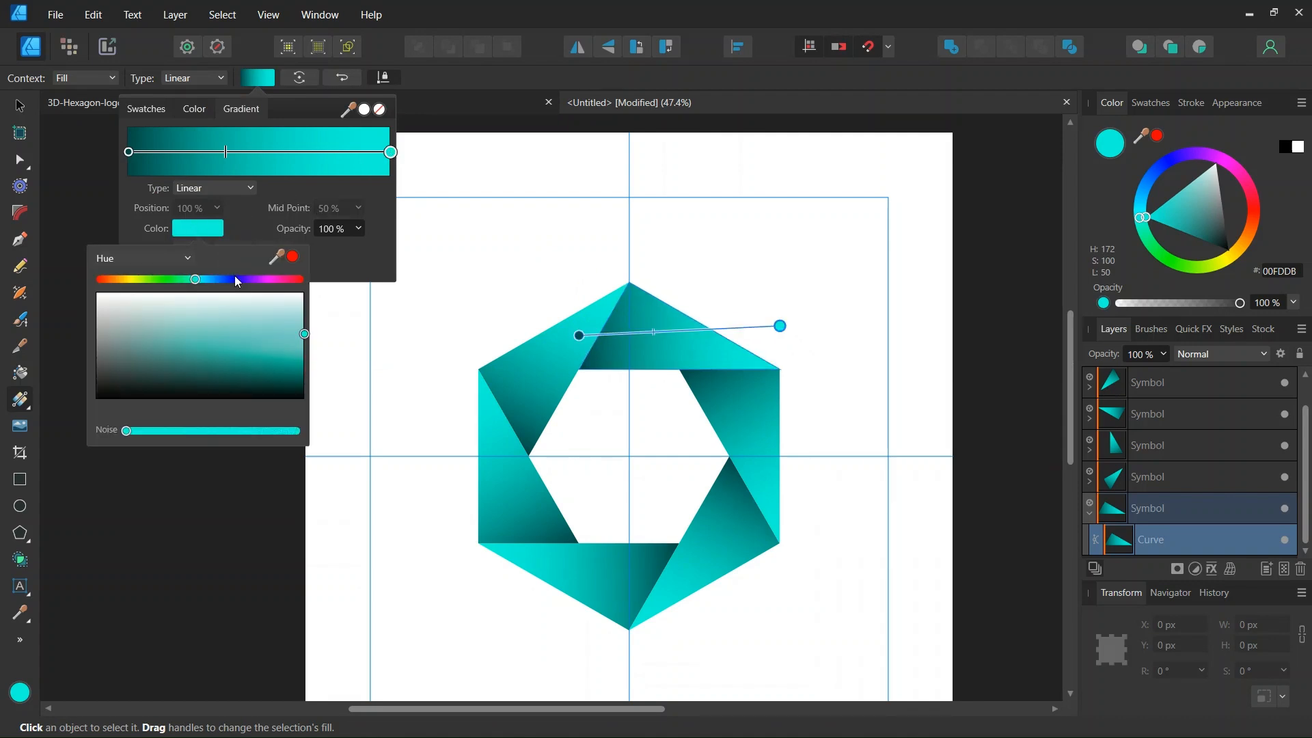
click(304, 350)
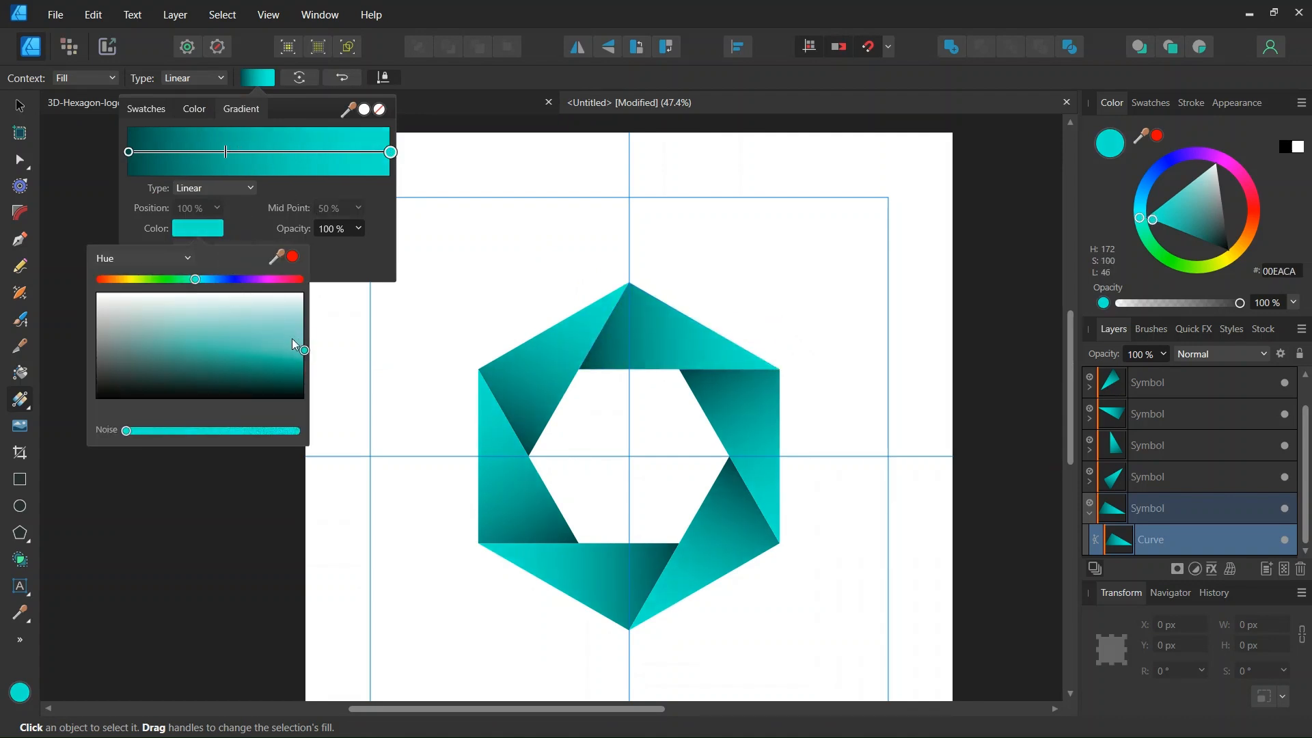
click(17, 107)
click(18, 107)
click(17, 107)
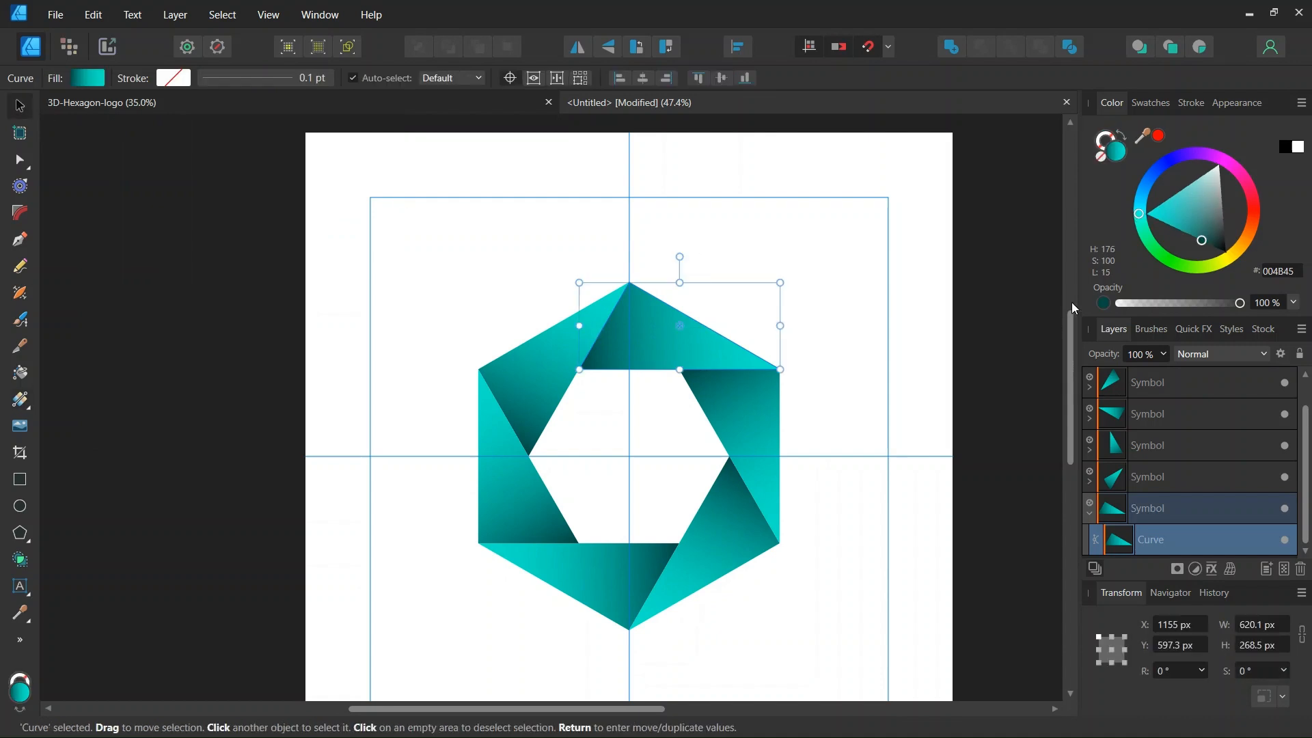
Add 11% noise to the triangle's fill and deselect to view the finished hexagon.
click(1101, 306)
drag(1119, 305, 1133, 306)
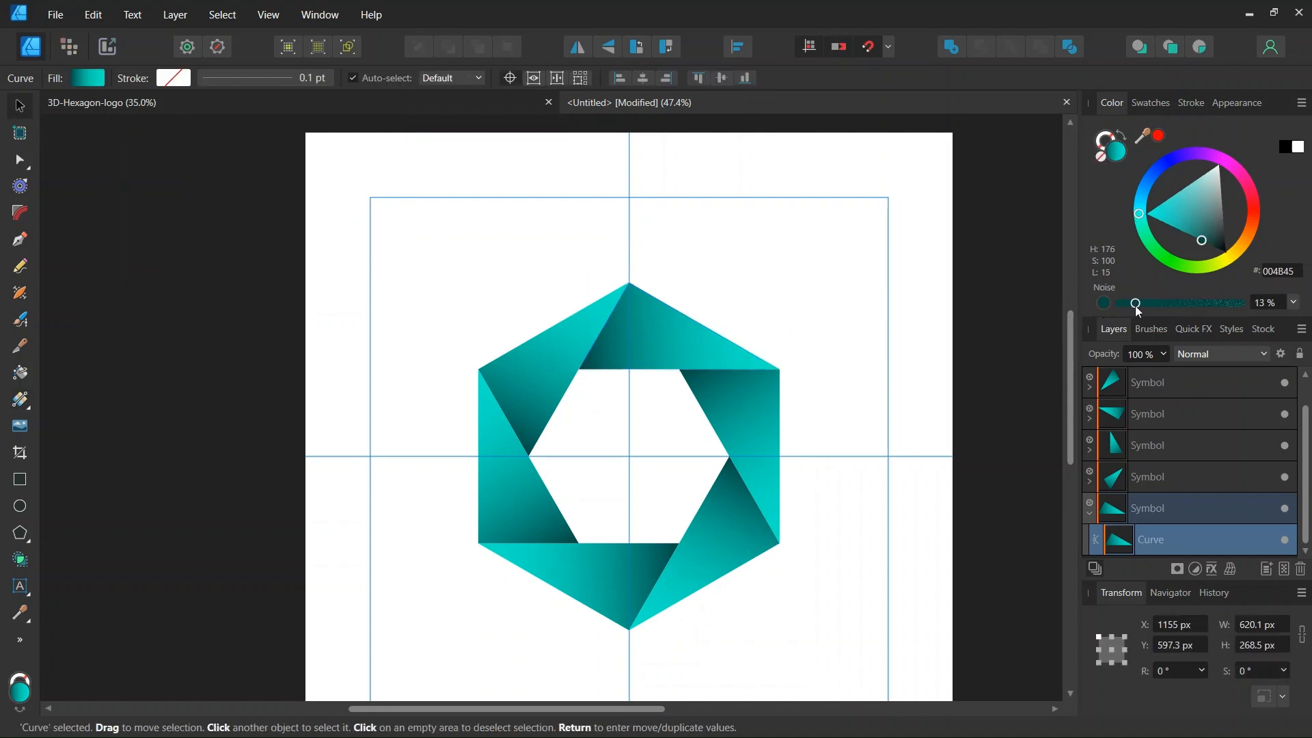
click(842, 342)
scroll(647, 433, down, 1)
scroll(660, 454, up, 1)
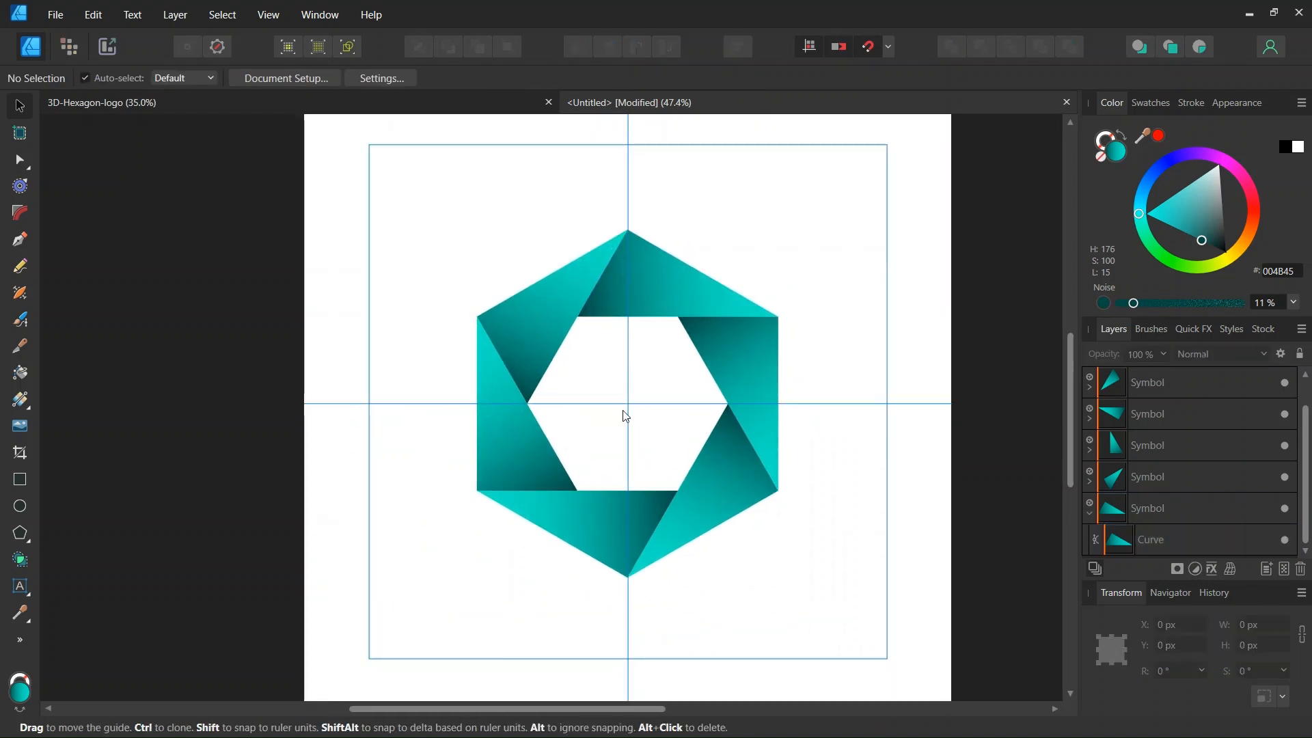
scroll(649, 569, up, 1)
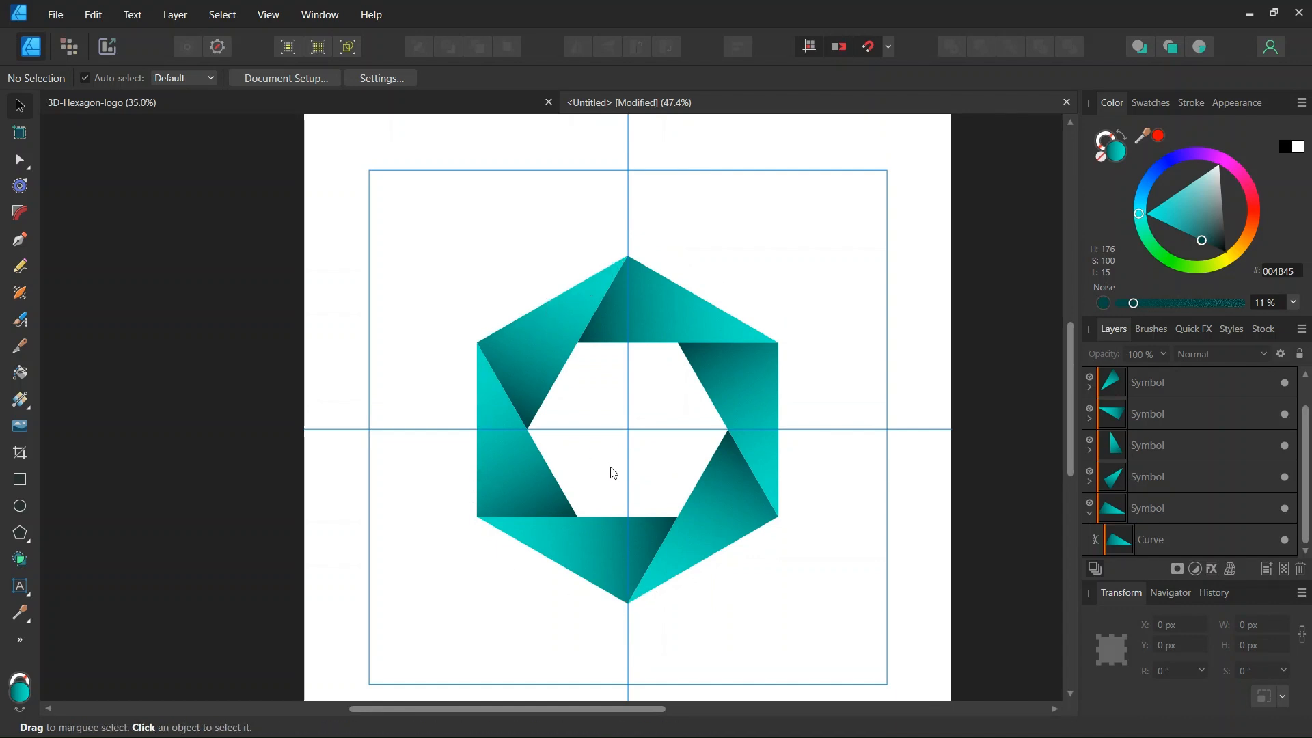
scroll(636, 476, up, 1)
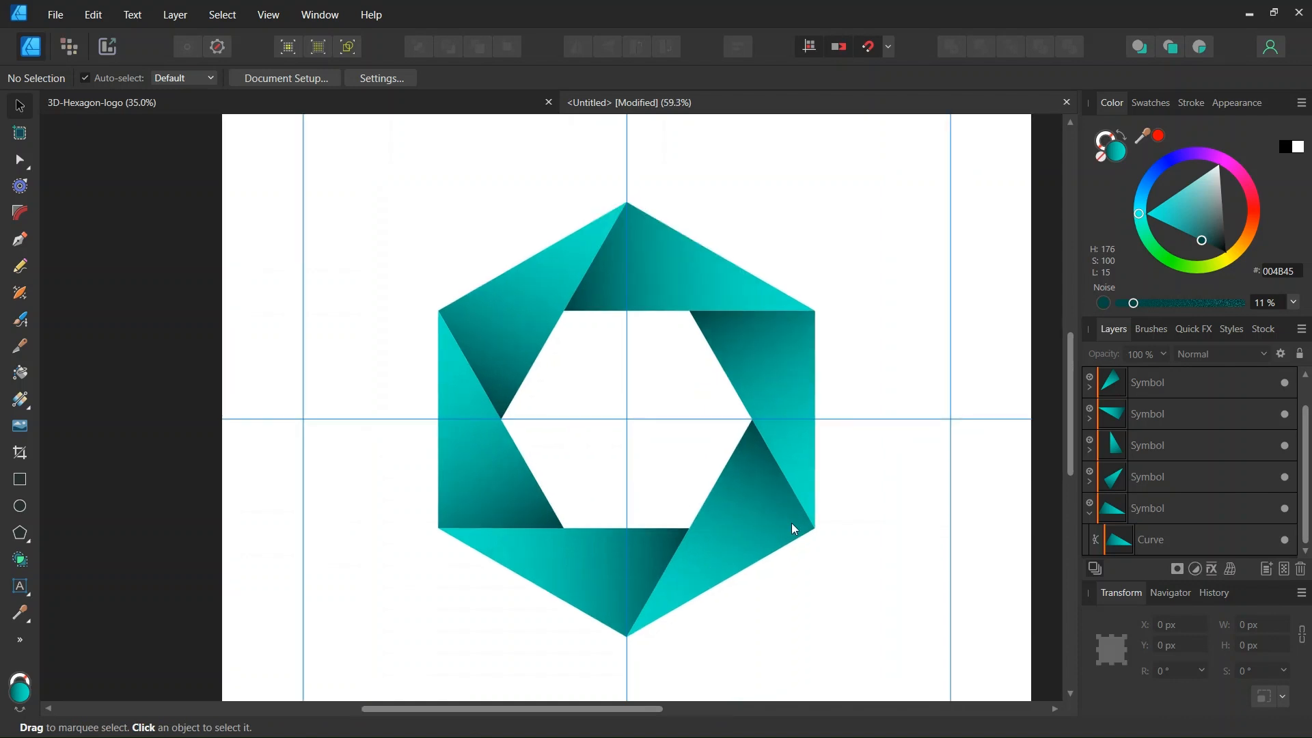